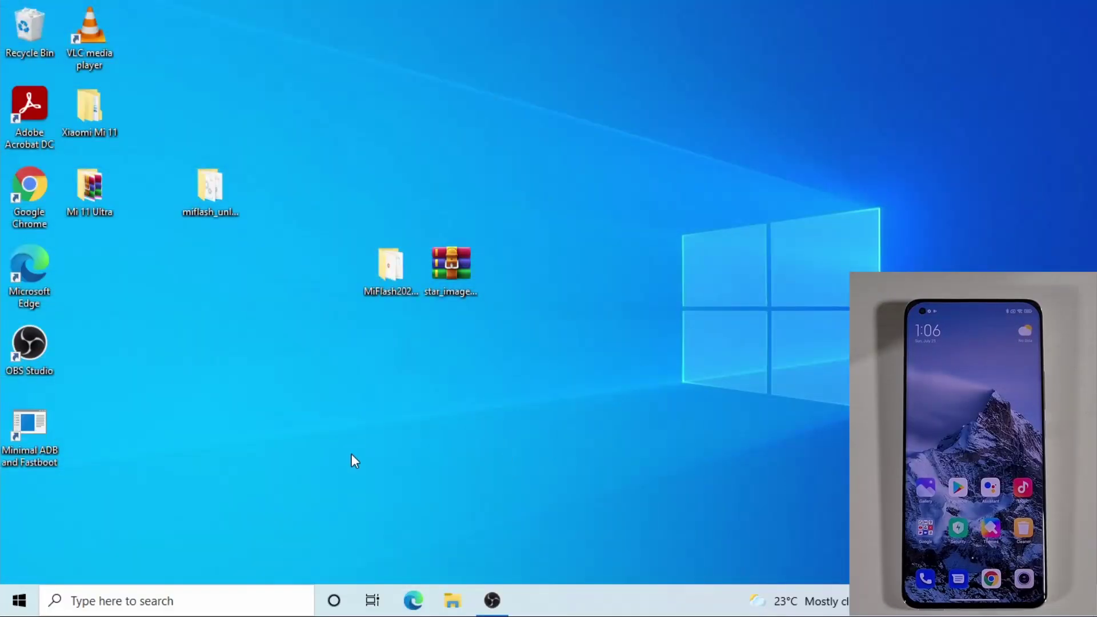
# - Launch Chrome and open xiaomifirmwareupdater.com from a Google search for xiaomifirmwareupdater
pyautogui.doubleClick(33, 190)
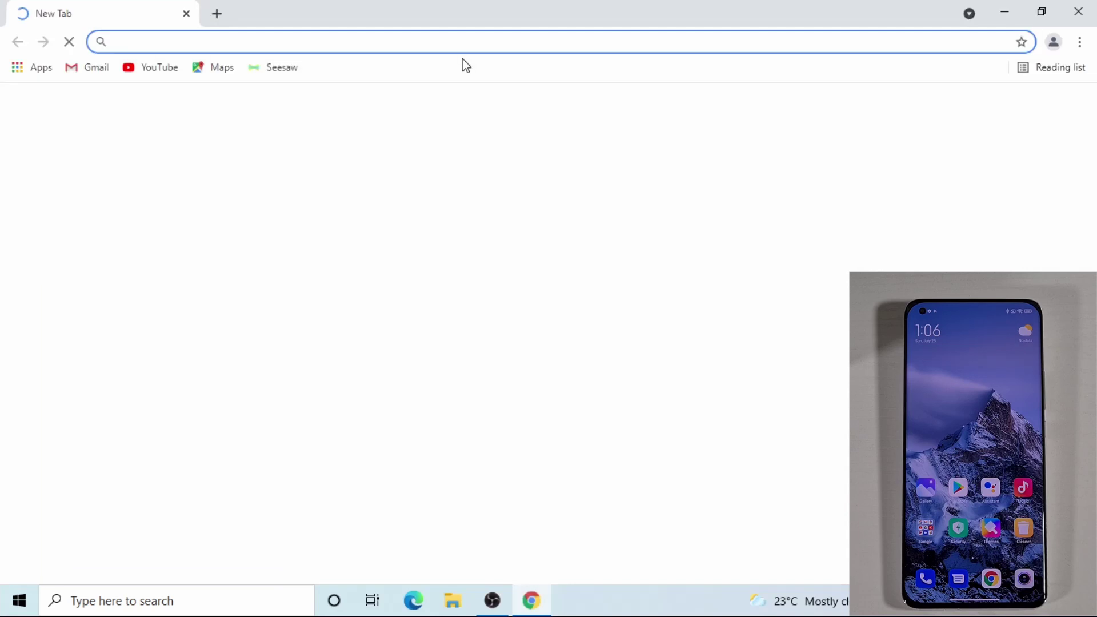
pyautogui.click(445, 44)
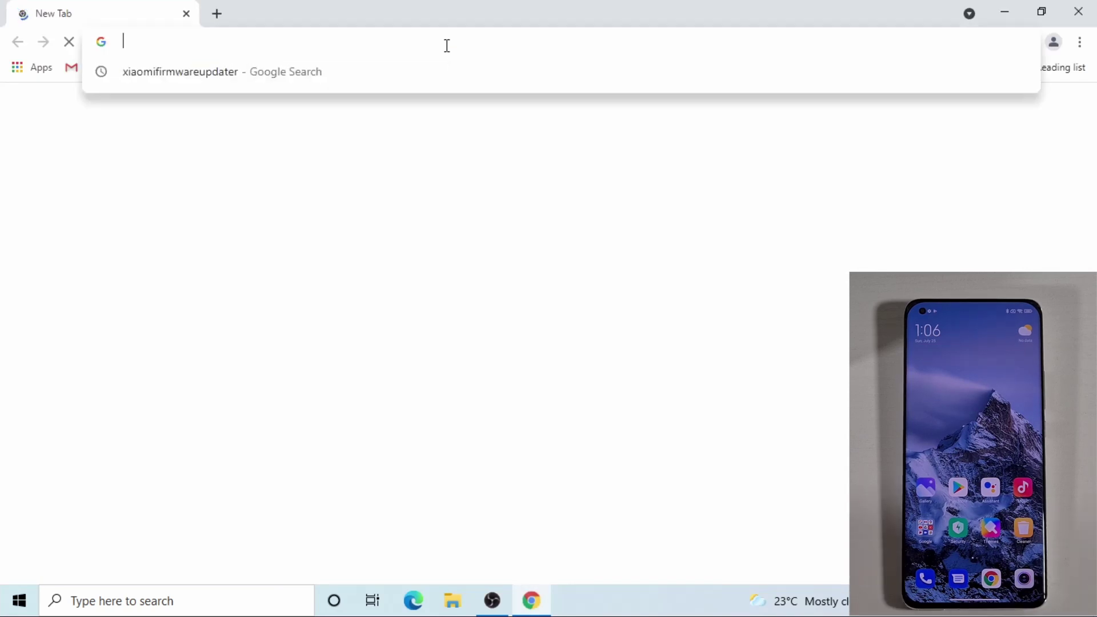
pyautogui.write('xi')
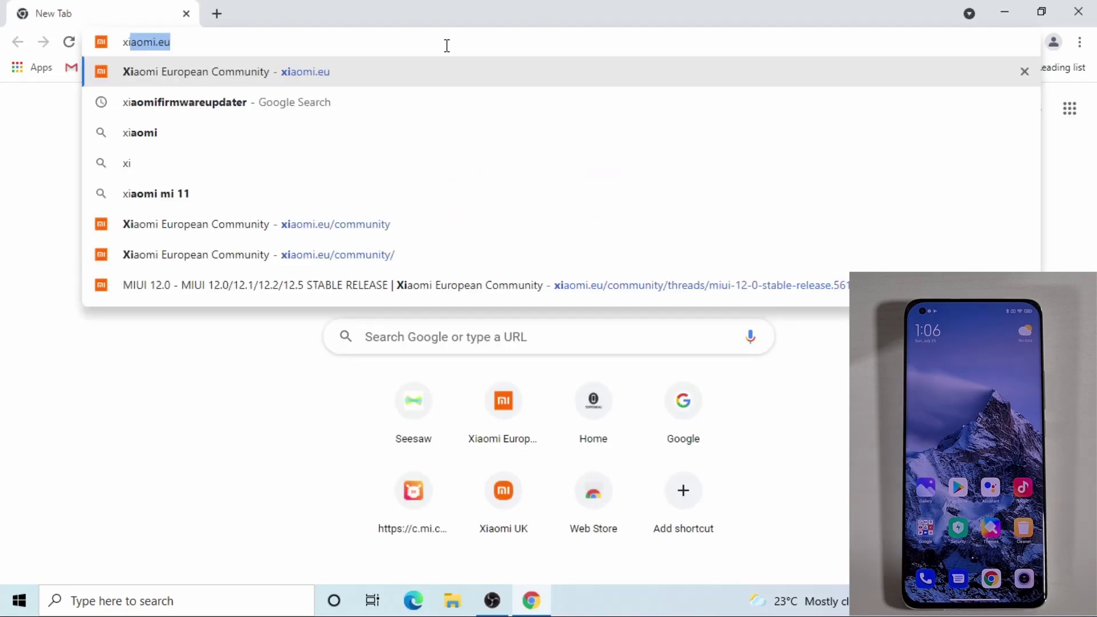
pyautogui.click(215, 105)
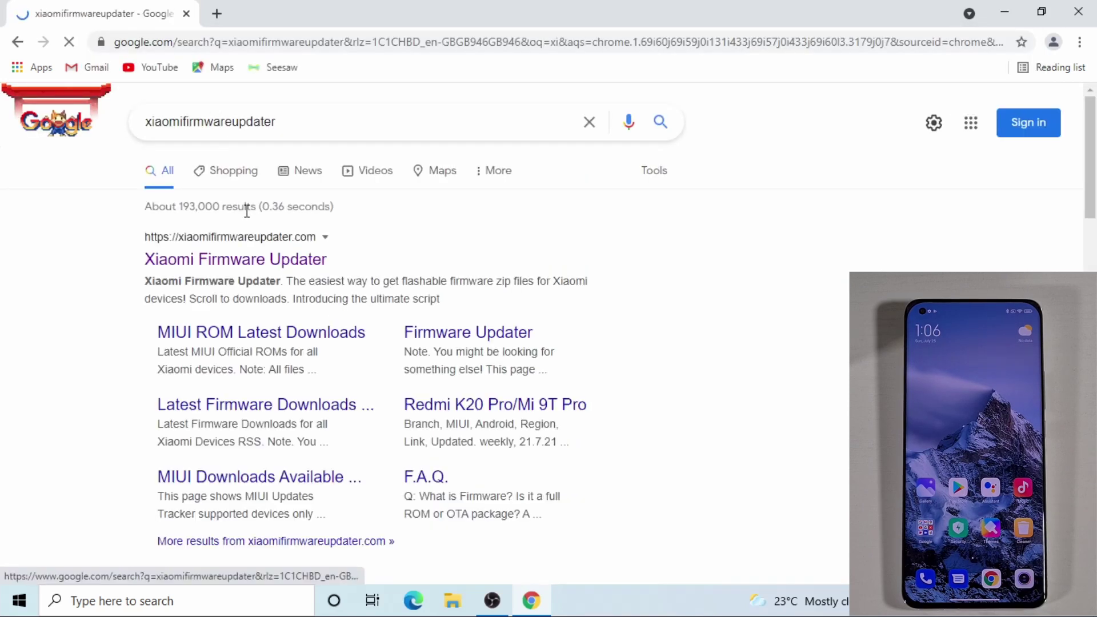
pyautogui.click(237, 264)
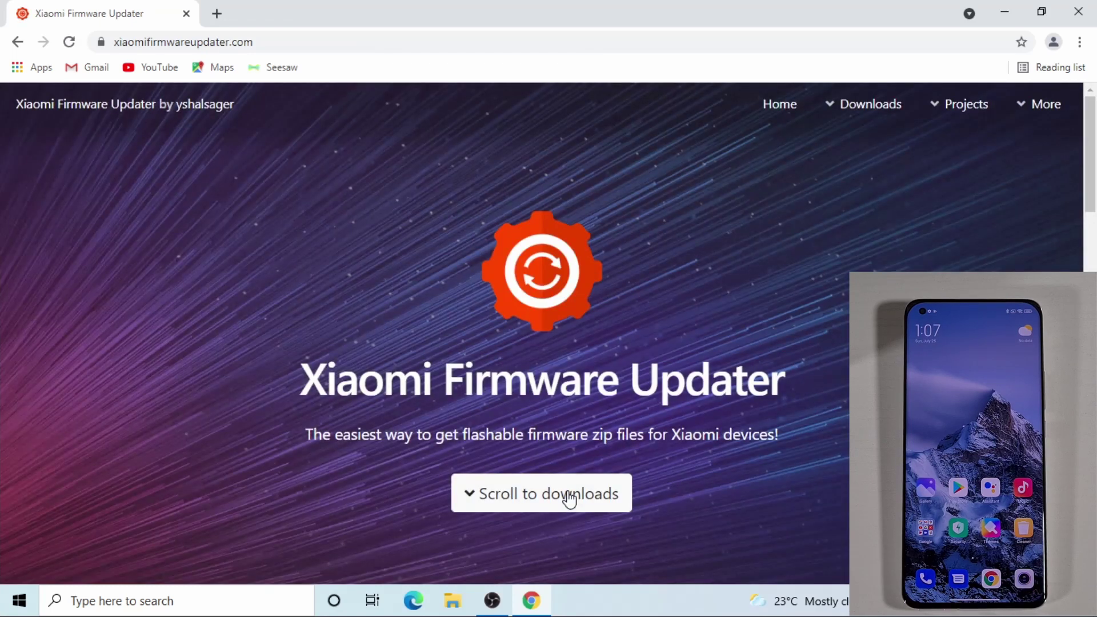
# - In the downloads section, search the Device list for 'Mi 11'
pyautogui.click(569, 499)
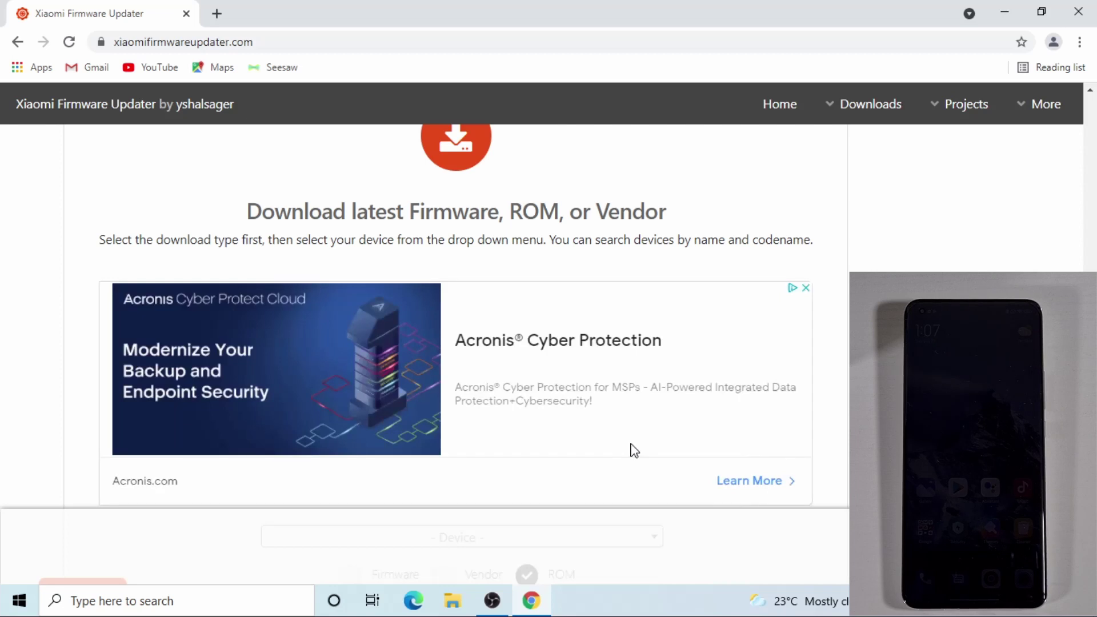
pyautogui.scroll(-6, 429, 400)
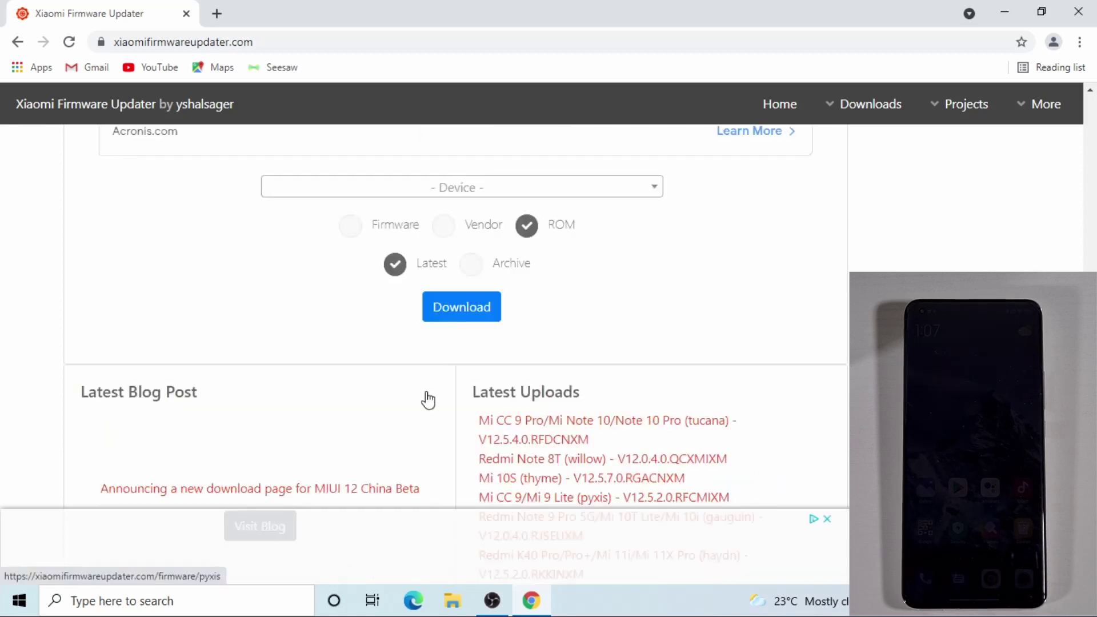
pyautogui.click(629, 191)
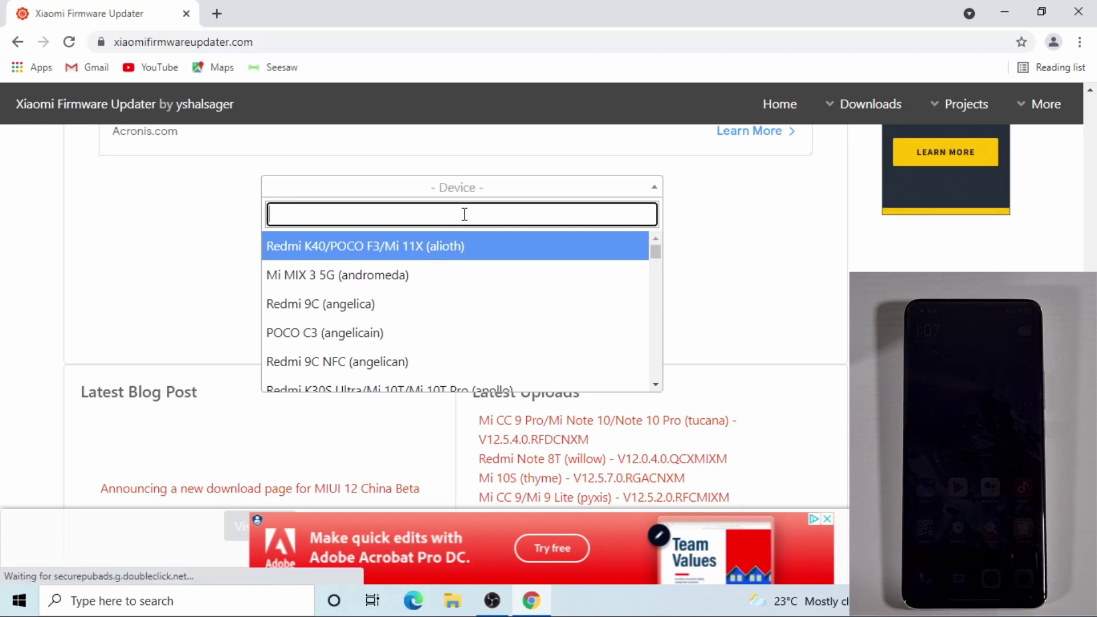
pyautogui.write('Mi11')
pyautogui.press('BackSpace')
pyautogui.press('BackSpace')
pyautogui.write('11')
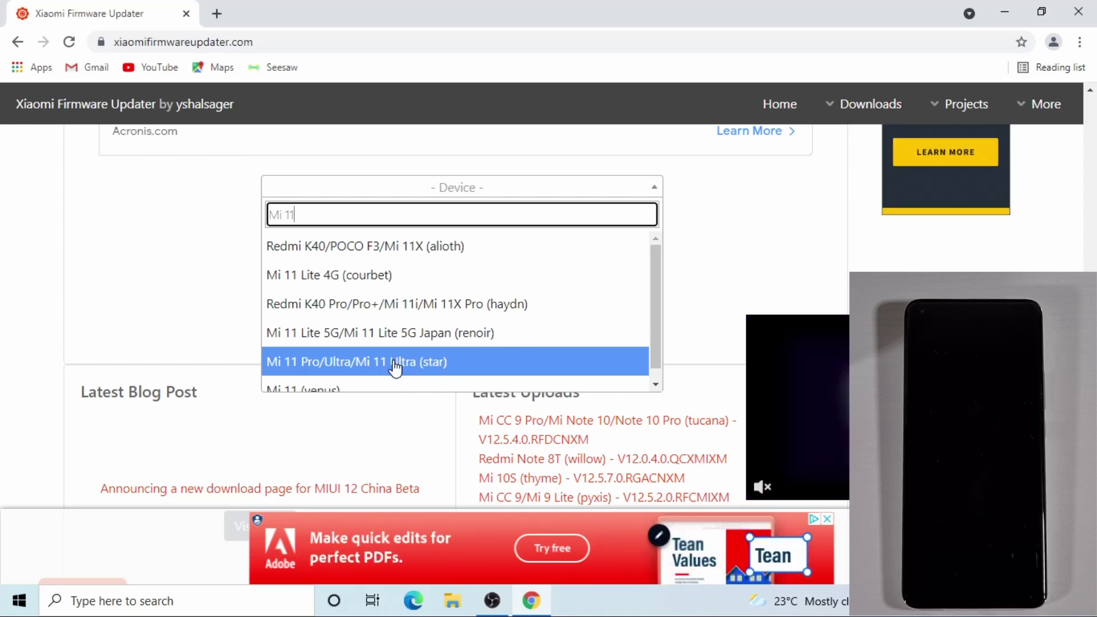
# - Select Mi 11 Pro/Ultra/Mi 11 Ultra (star) and show its 13 latest ROM downloads
pyautogui.click(395, 364)
pyautogui.click(484, 320)
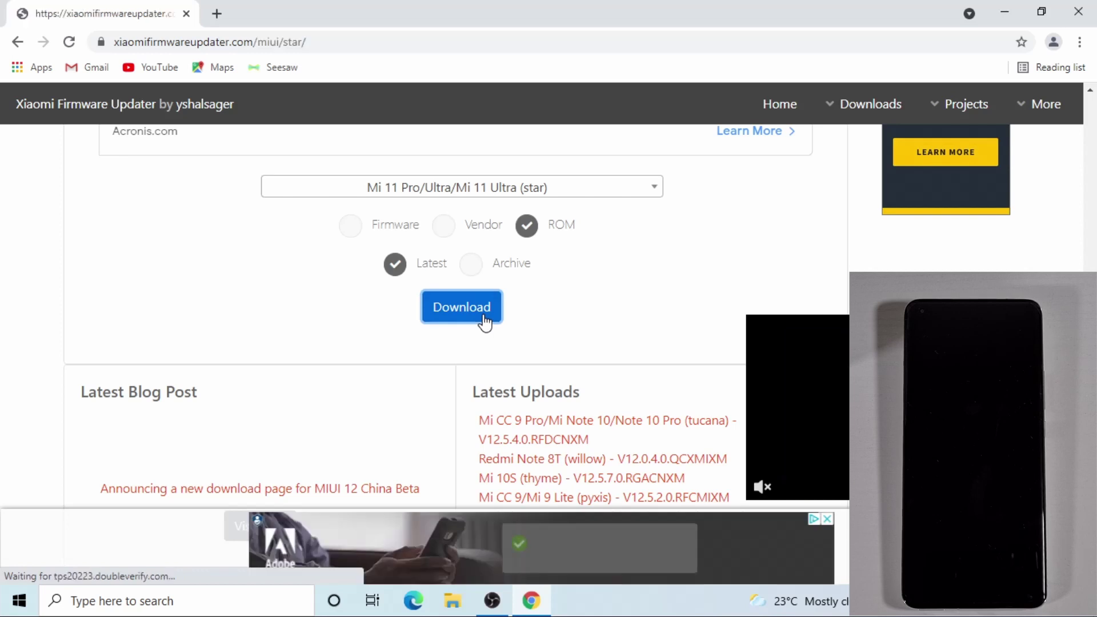
pyautogui.scroll(-3, 404, 483)
pyautogui.scroll(-7, 405, 486)
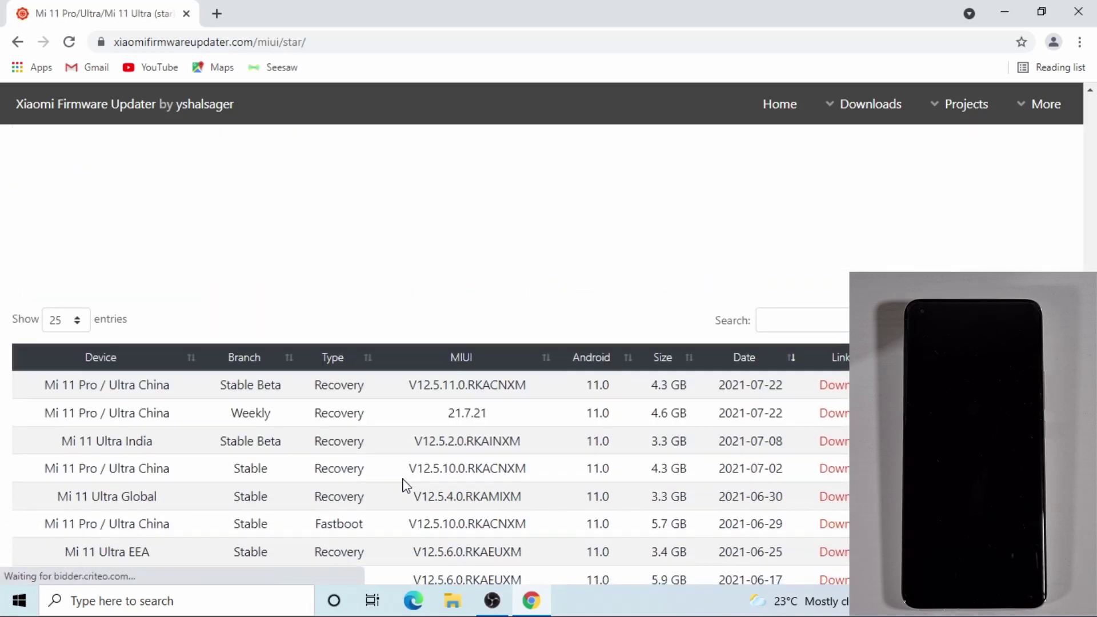
pyautogui.scroll(1, 404, 483)
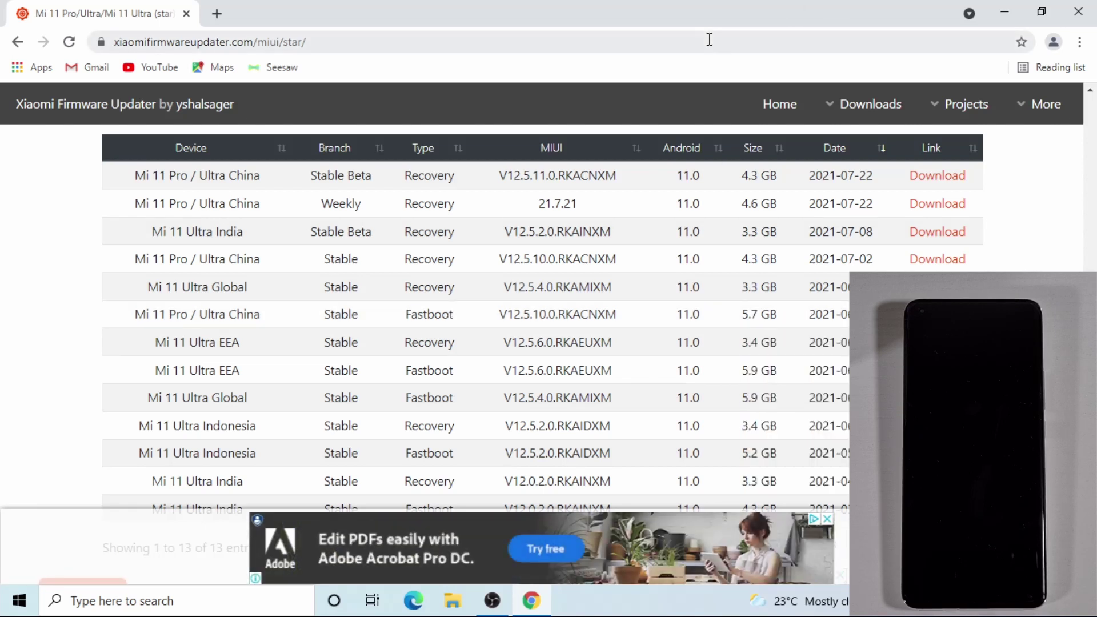
# - Go to c.mi.com ROM downloads and show the ROM details for Mi 11 Ultra
pyautogui.click(357, 44)
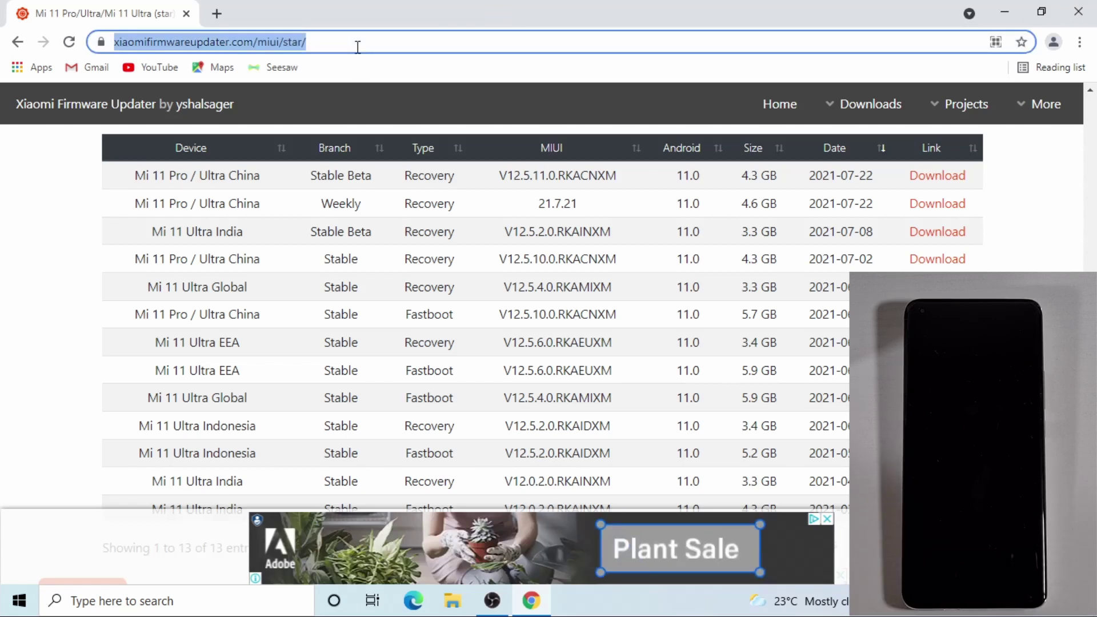
pyautogui.write('c')
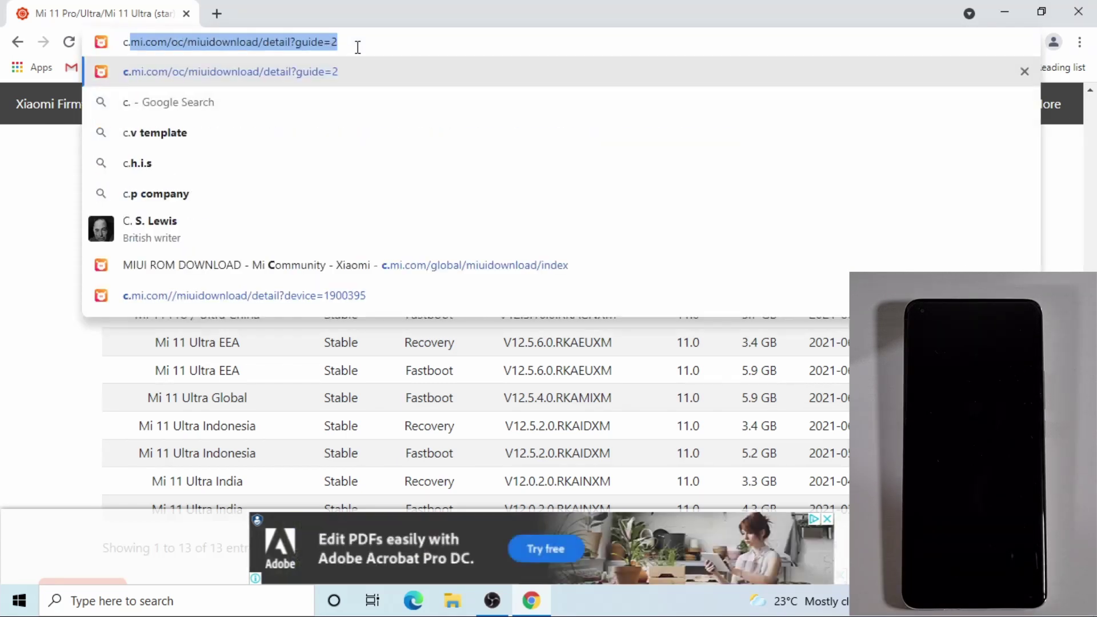
pyautogui.press('Return')
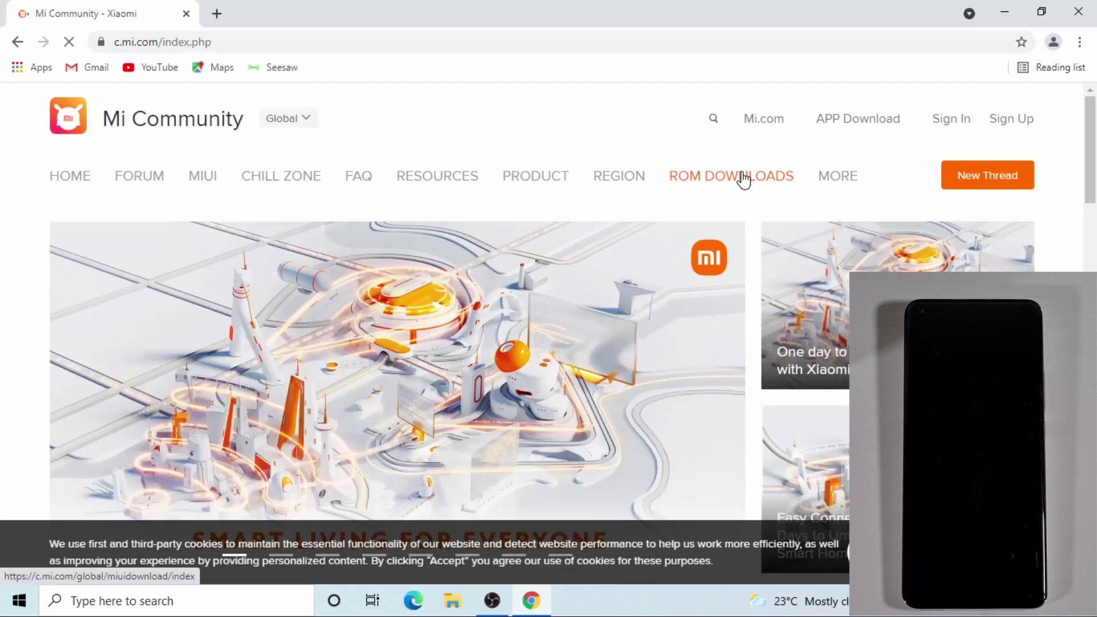
pyautogui.click(744, 177)
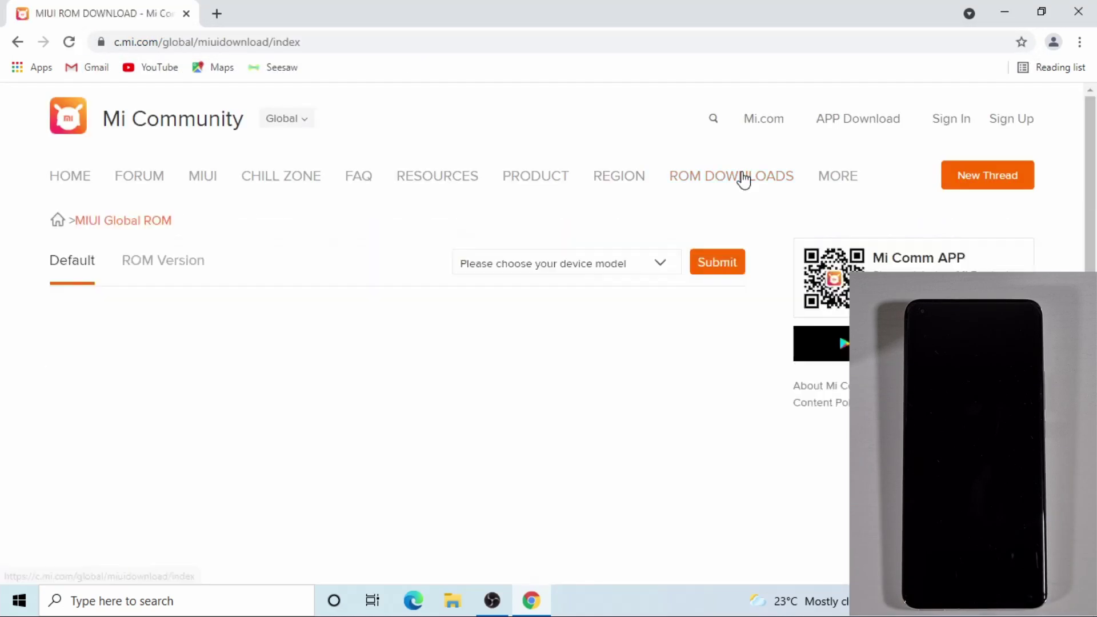
pyautogui.click(586, 266)
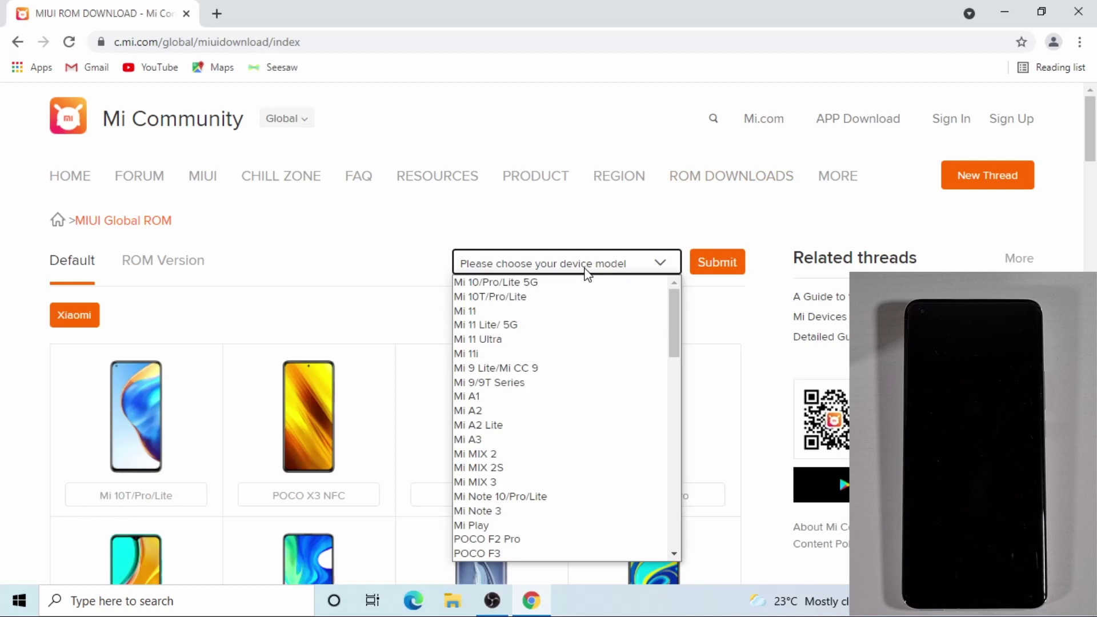
pyautogui.click(510, 341)
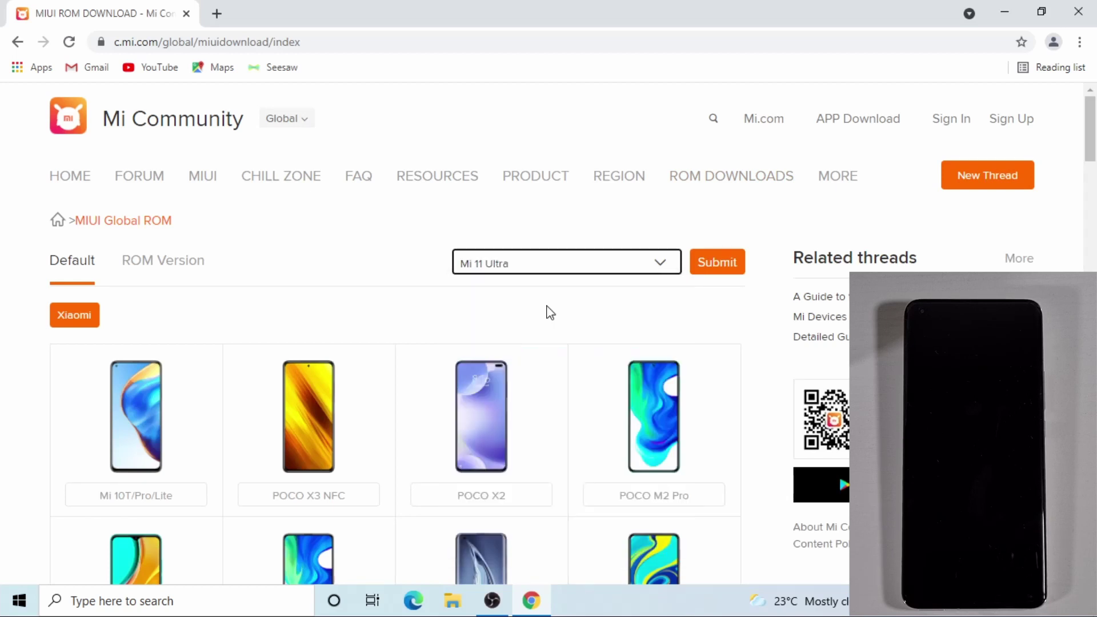
pyautogui.click(720, 265)
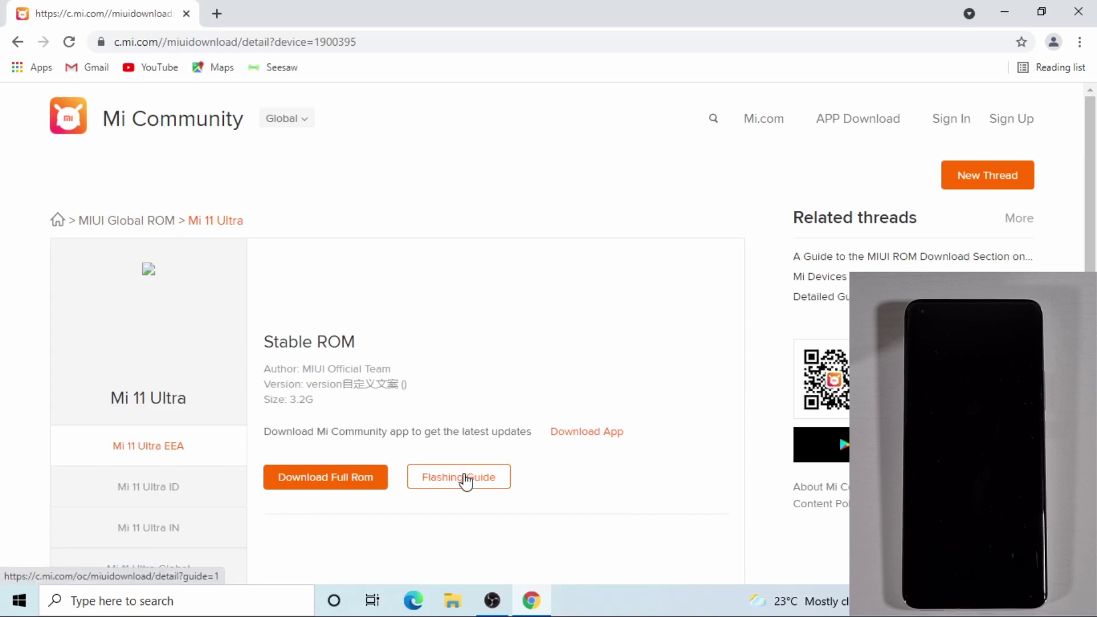
# - Read the Fastboot Update section of the Flashing Guide, then close Chrome
pyautogui.click(464, 485)
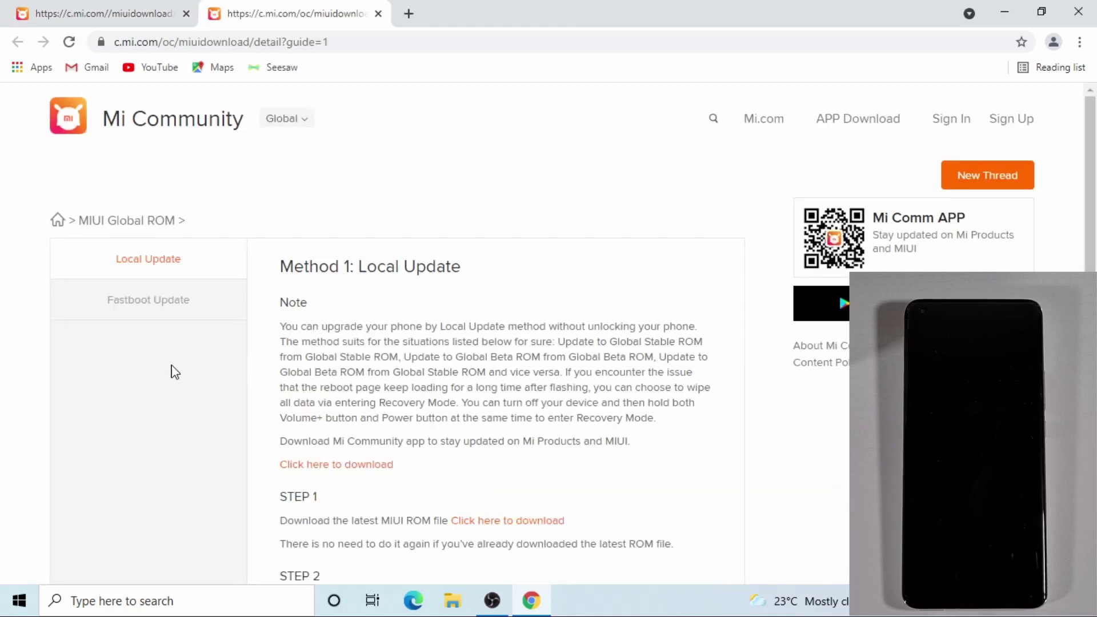
pyautogui.click(141, 305)
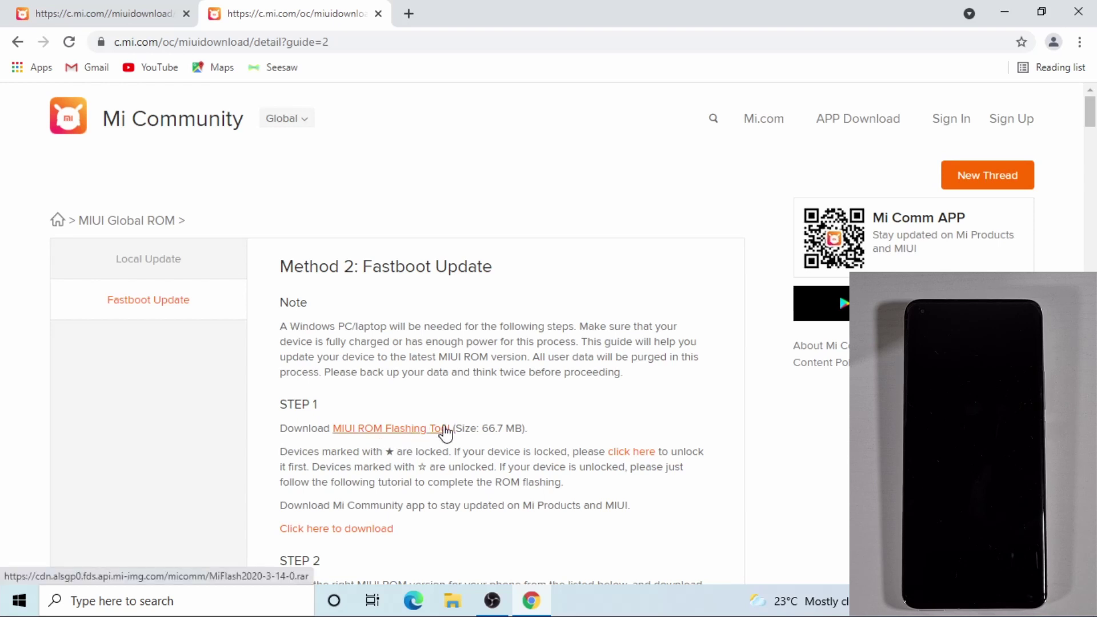
pyautogui.scroll(-7, 446, 433)
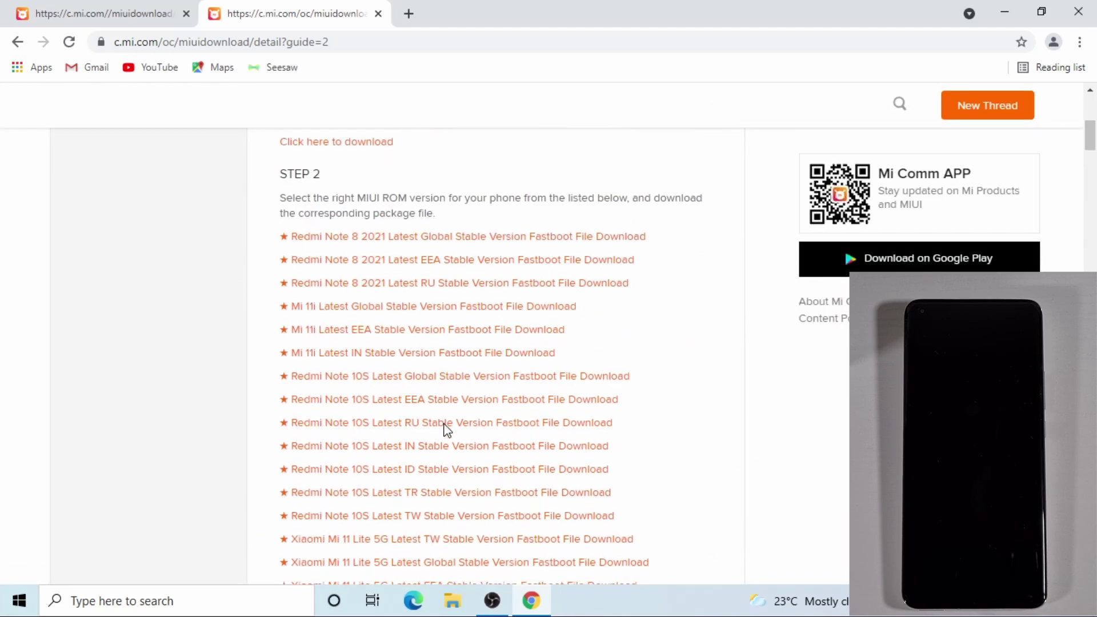
pyautogui.scroll(-1, 447, 428)
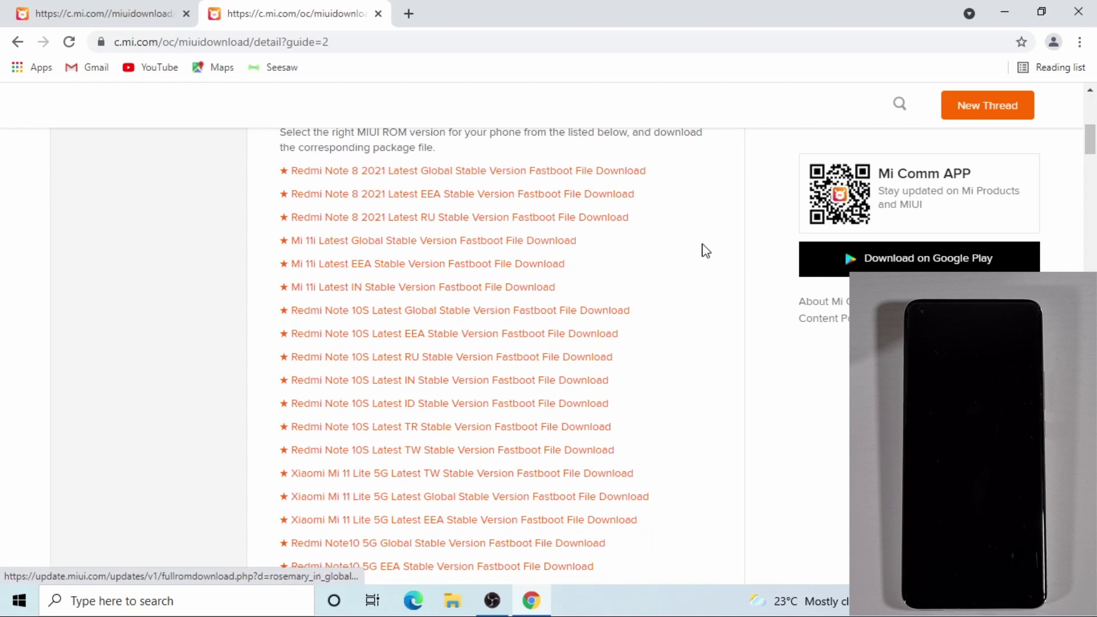
pyautogui.click(1087, 9)
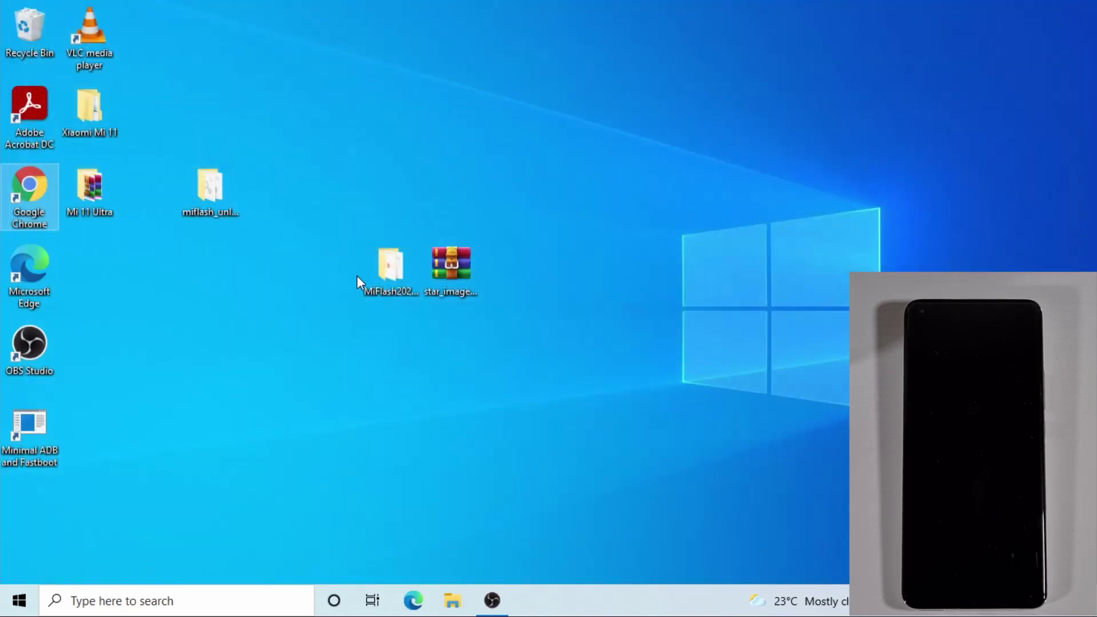
# - Extract the star_images .tgz archive with WinRAR
pyautogui.click(451, 262)
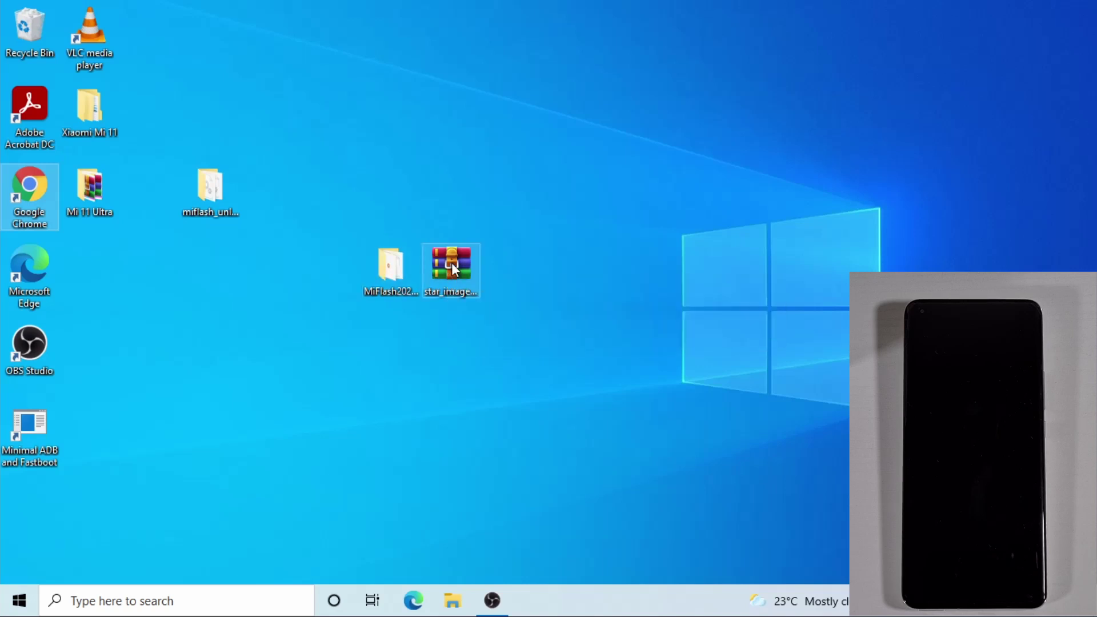
pyautogui.rightClick(452, 263)
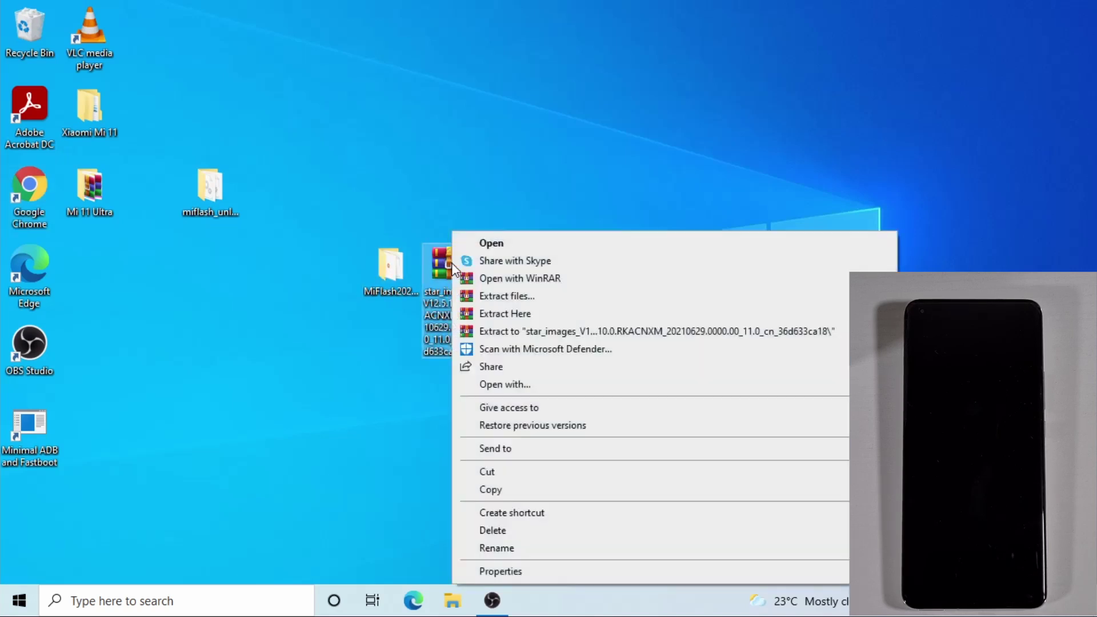
pyautogui.click(493, 297)
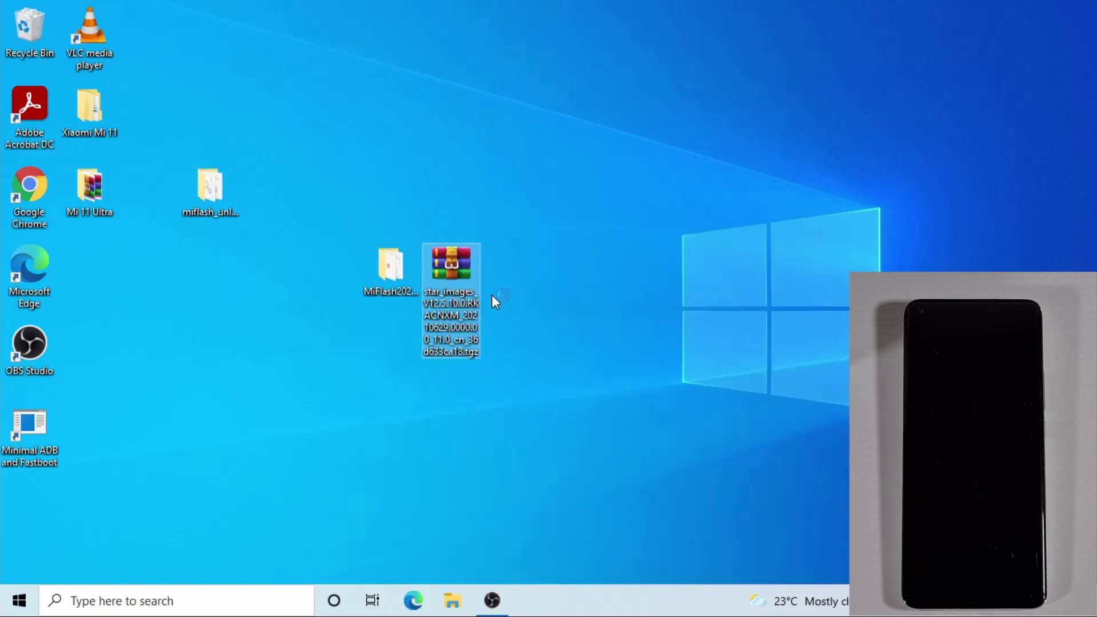
pyautogui.click(594, 480)
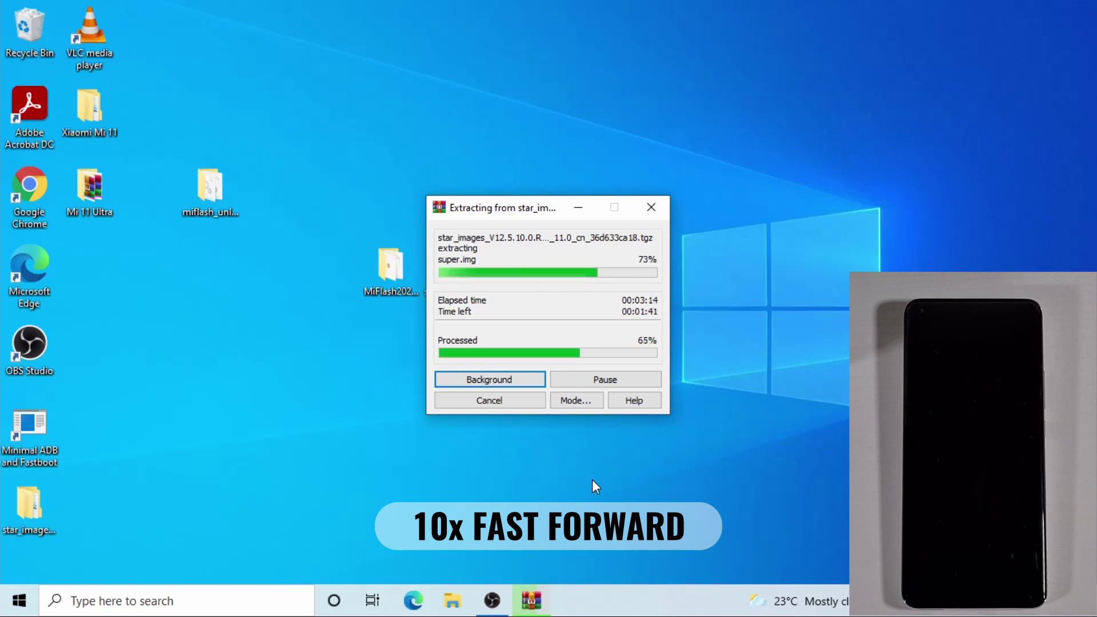
# - Rearrange the desktop, placing the extracted star_images folder beside the archive
pyautogui.moveTo(210, 189); pyautogui.dragTo(90, 269)
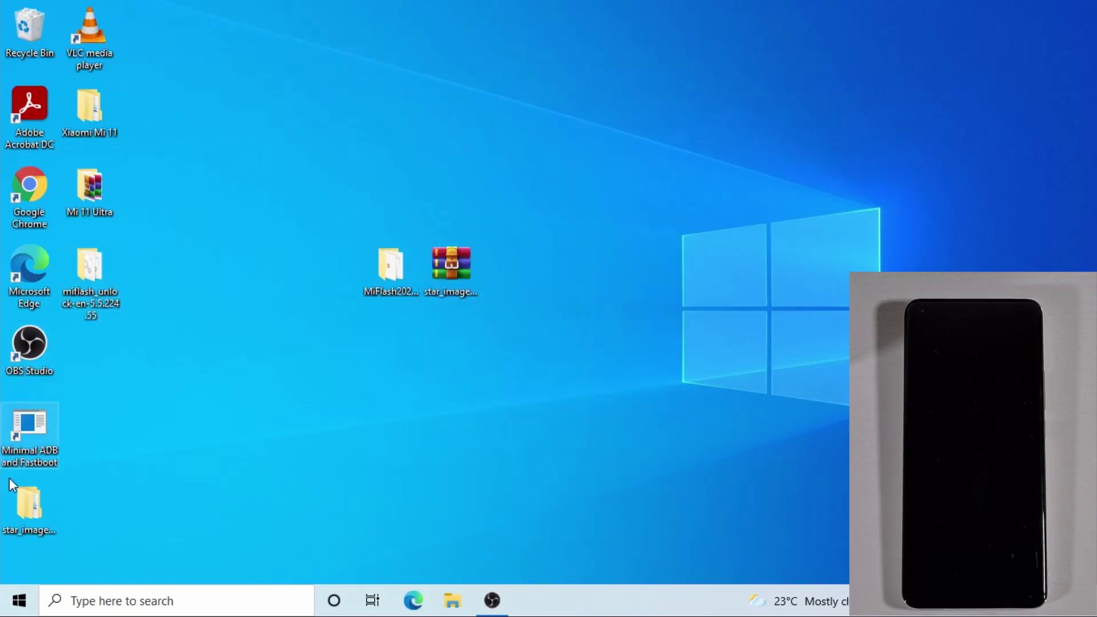
pyautogui.click(15, 523)
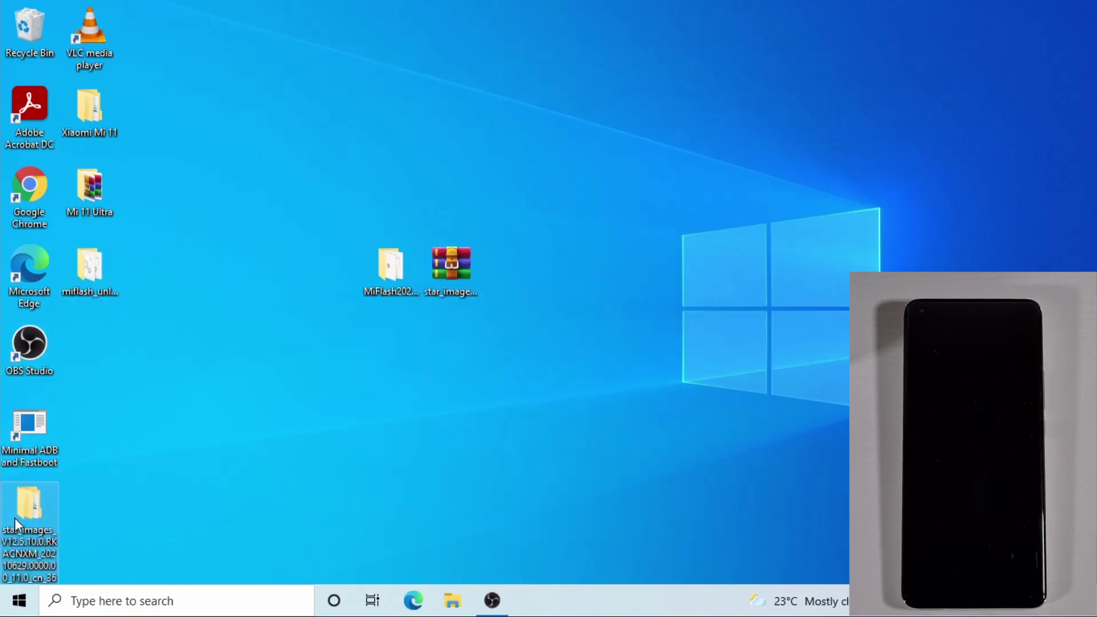
pyautogui.moveTo(15, 524); pyautogui.dragTo(387, 370)
pyautogui.moveTo(499, 315); pyautogui.dragTo(511, 290)
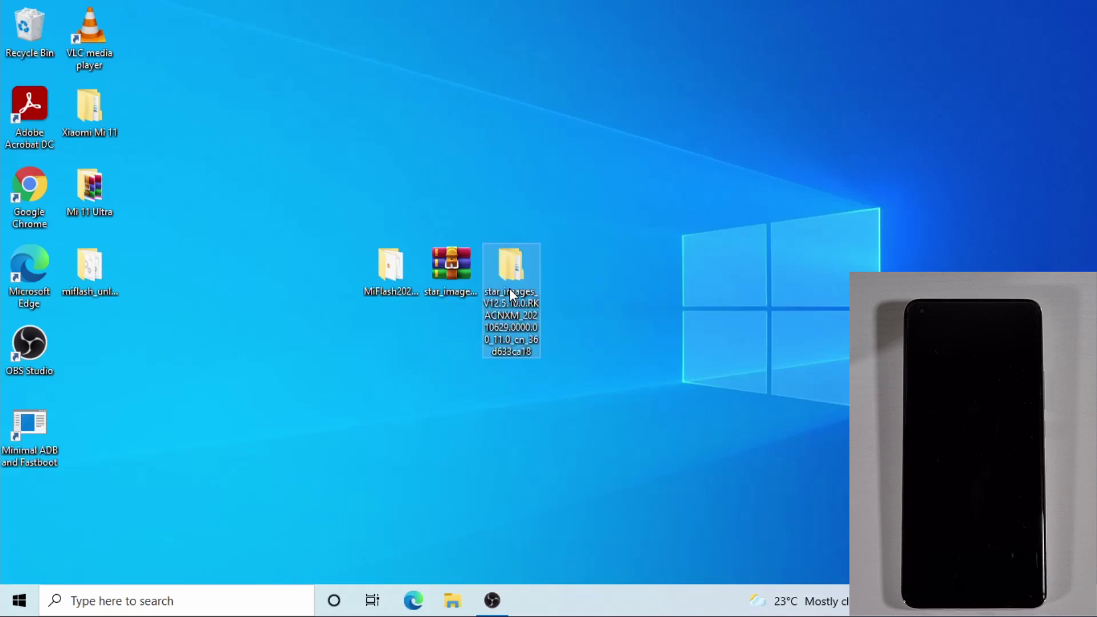
pyautogui.doubleClick(511, 292)
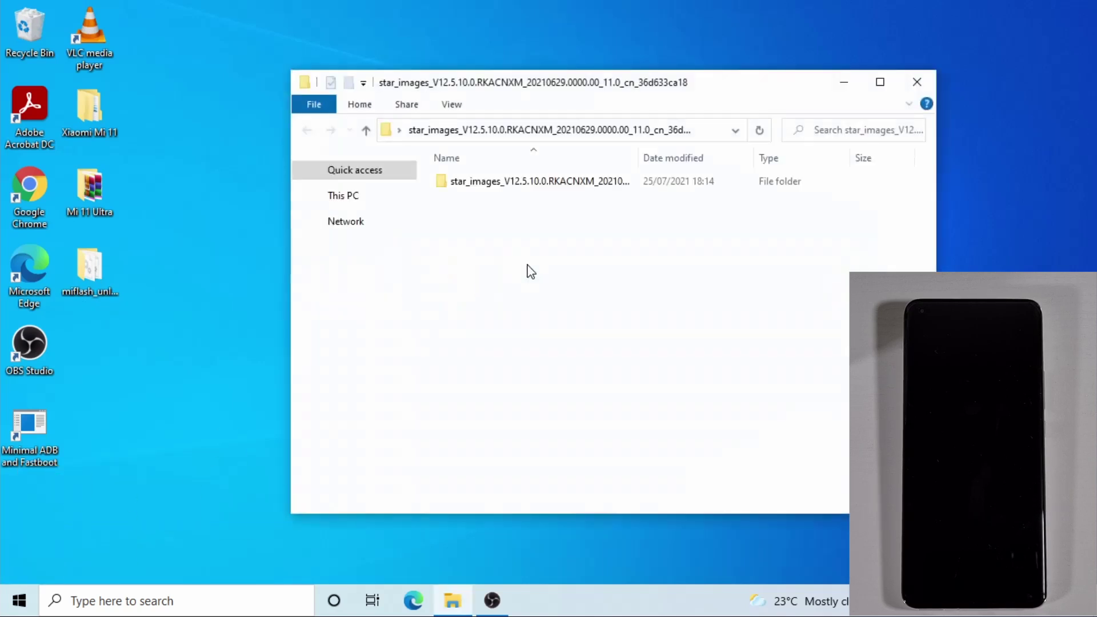
# - Copy the star_images_V12.5.10.0.RKACNXM subfolder into the root of Local Disk (C:), then close Explorer
pyautogui.click(552, 181)
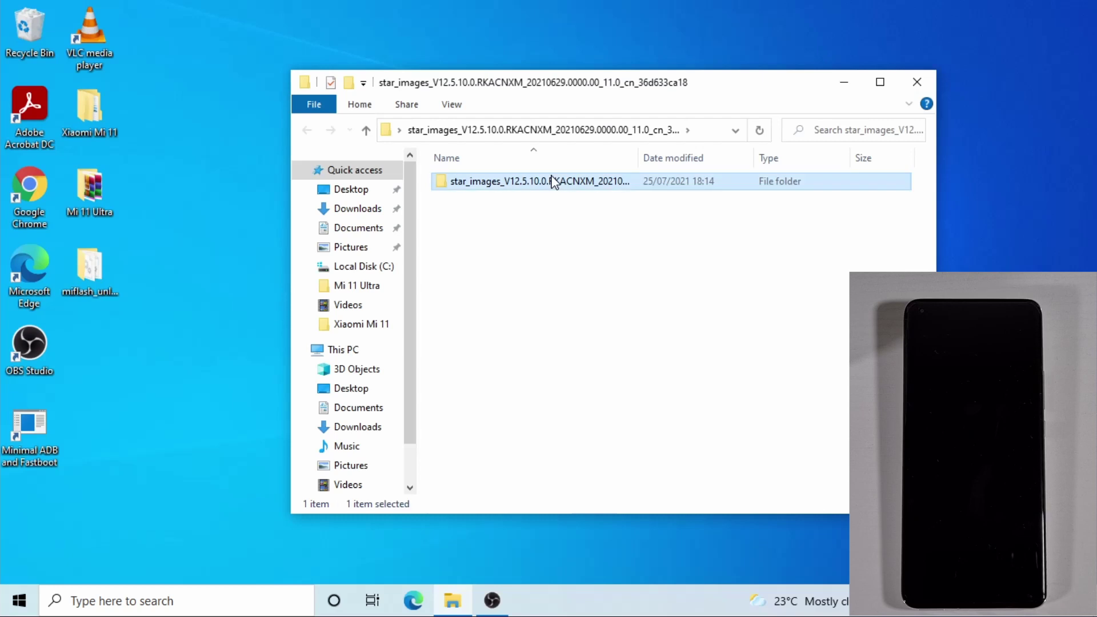
pyautogui.rightClick(552, 181)
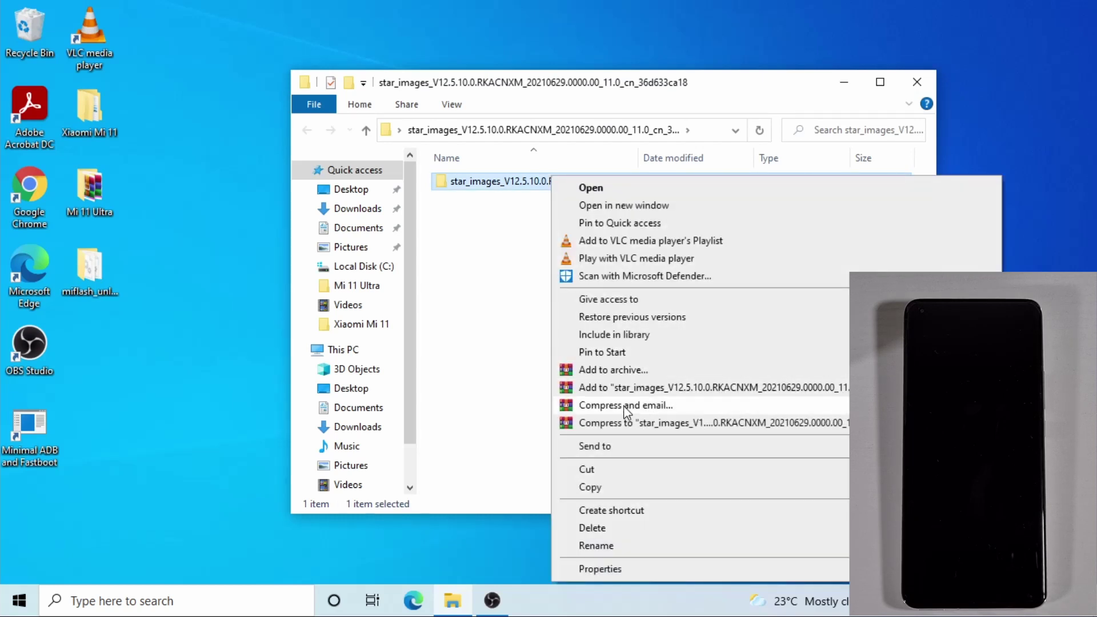
pyautogui.click(606, 488)
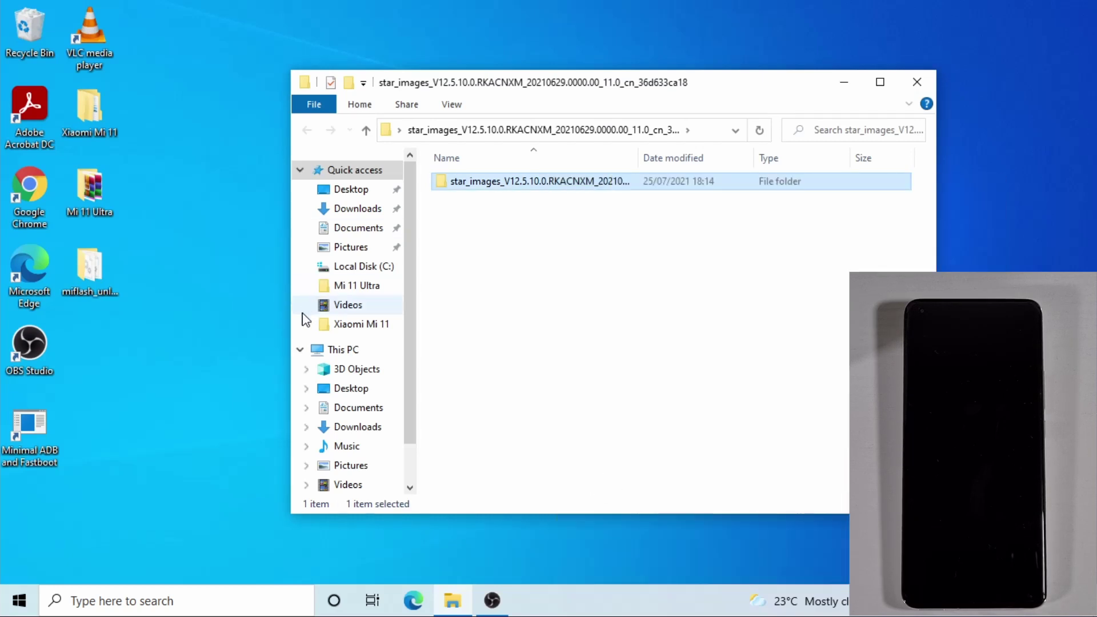
pyautogui.click(349, 351)
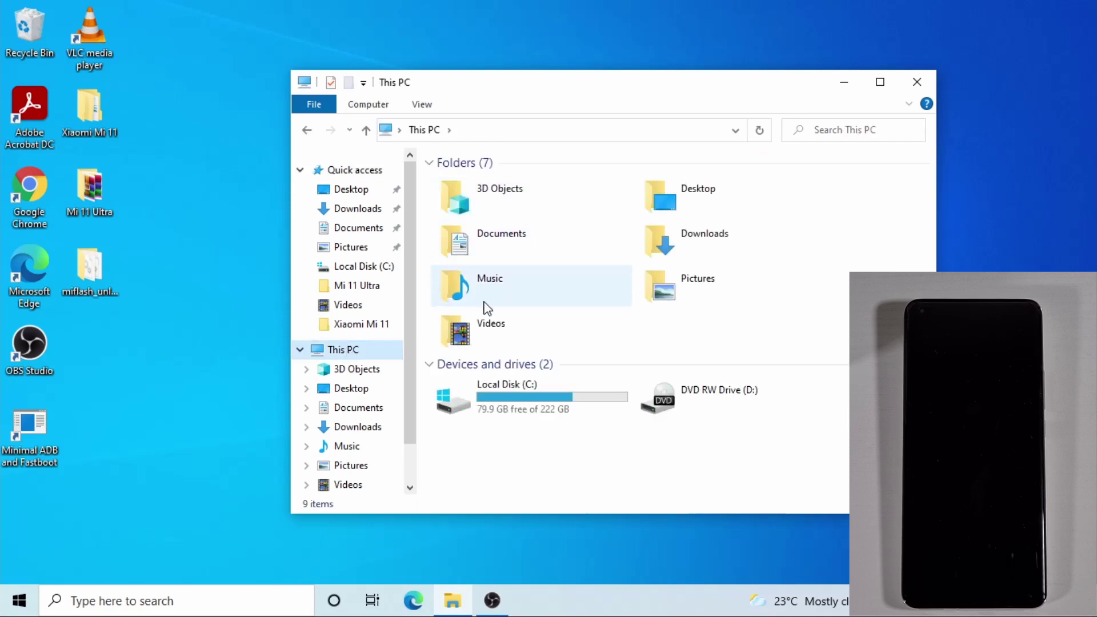
pyautogui.click(518, 407)
pyautogui.doubleClick(518, 407)
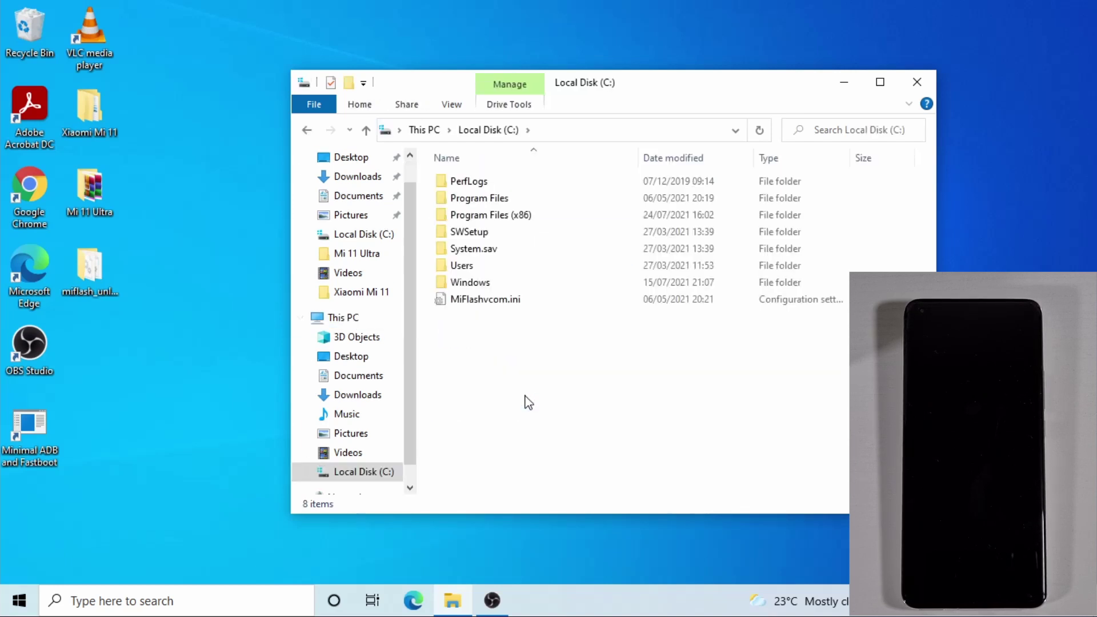
pyautogui.rightClick(557, 370)
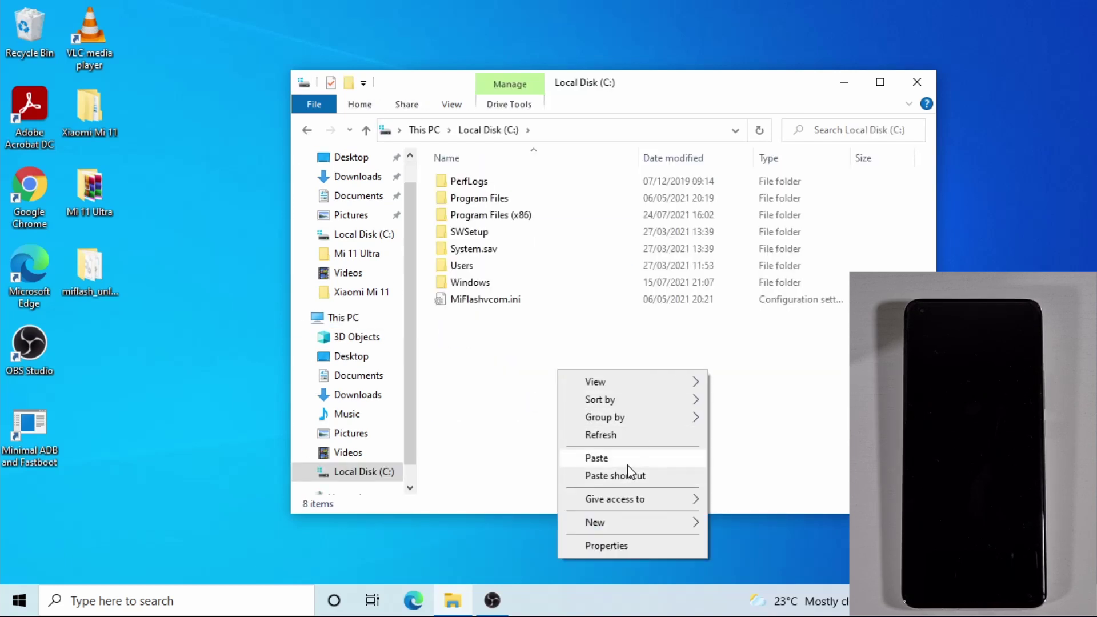
pyautogui.click(598, 458)
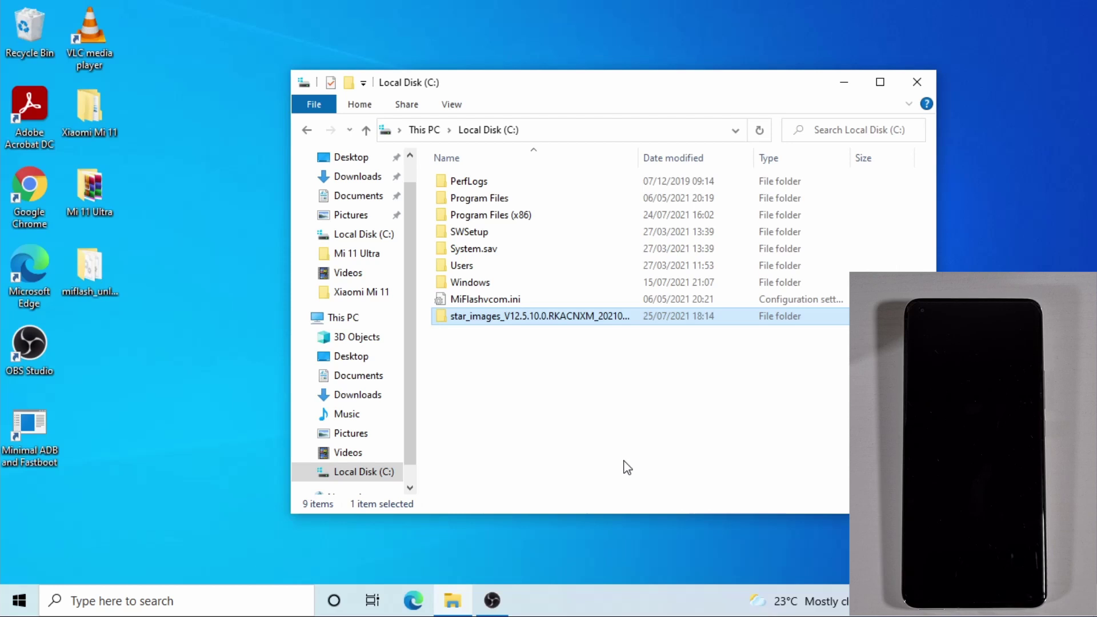
pyautogui.click(912, 86)
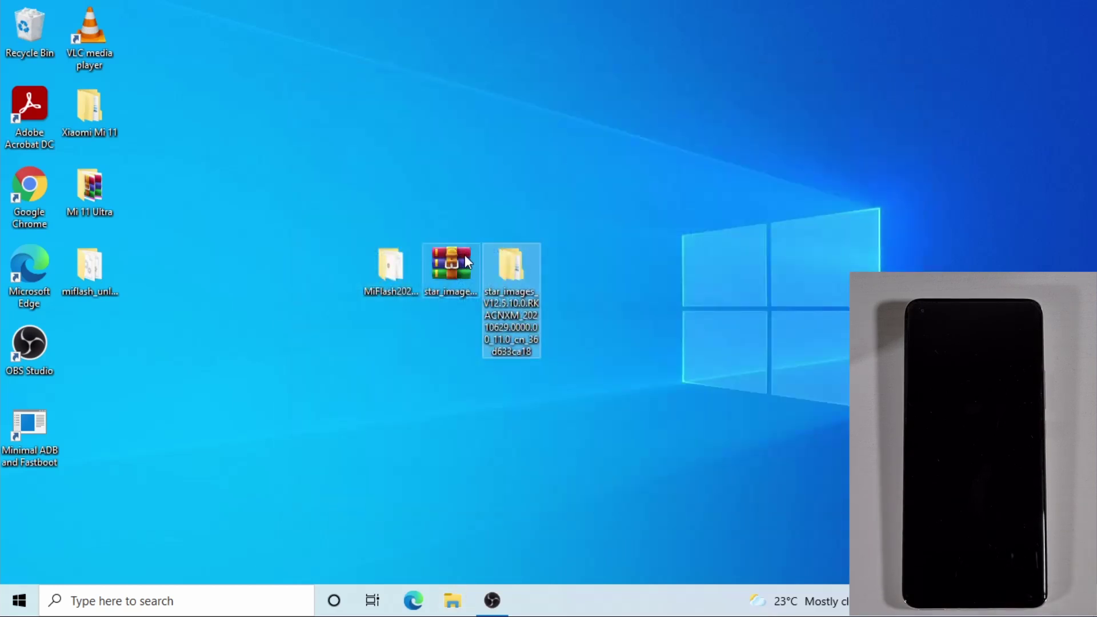
# - Run XiaoMiFlash.exe from the desktop MiFlash2020-3-14-0 folder
pyautogui.click(384, 275)
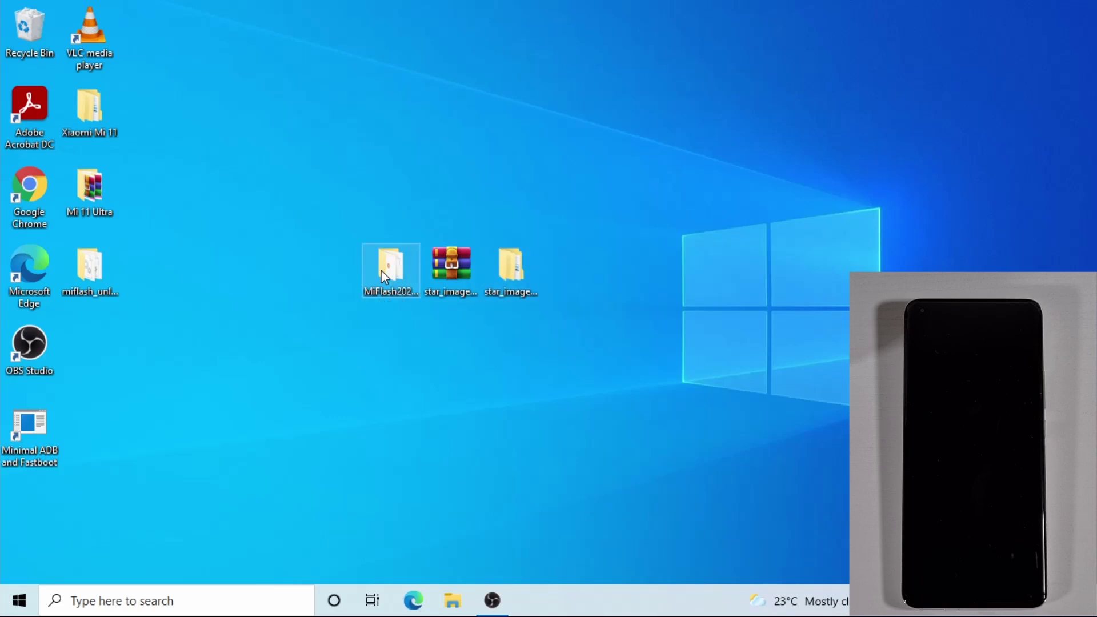
pyautogui.doubleClick(384, 276)
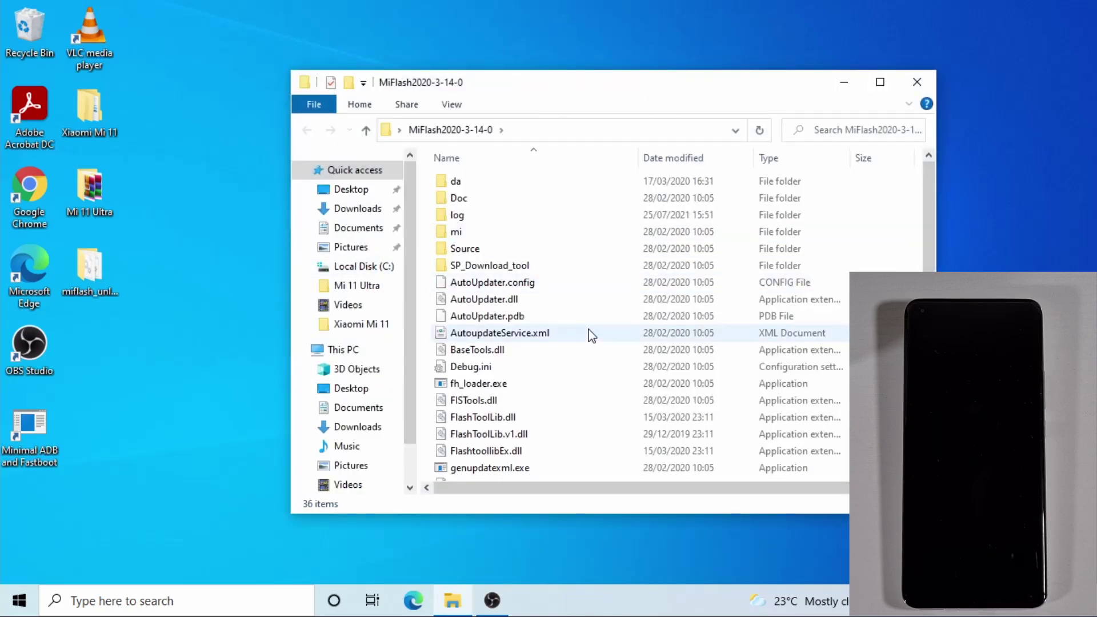
pyautogui.scroll(-4, 588, 333)
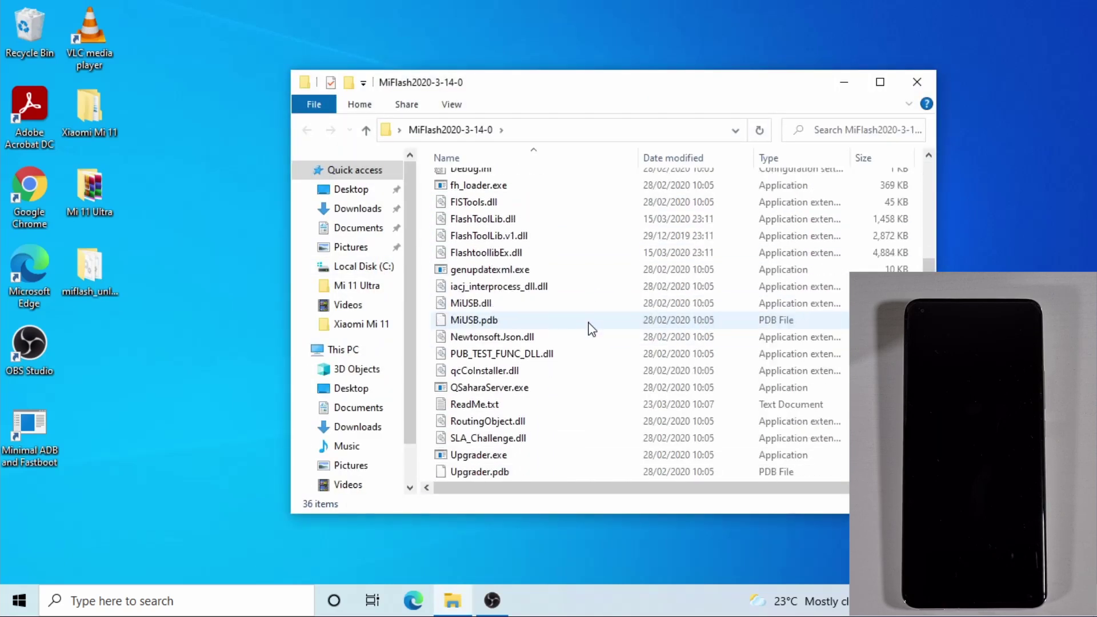
pyautogui.scroll(-2, 591, 329)
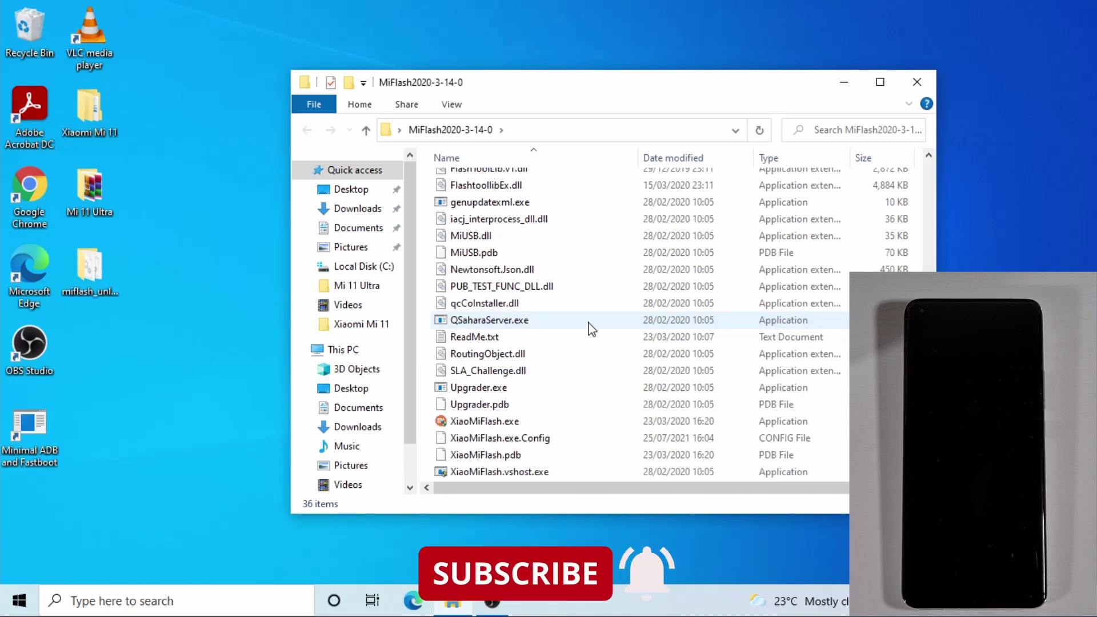
pyautogui.scroll(-1, 591, 331)
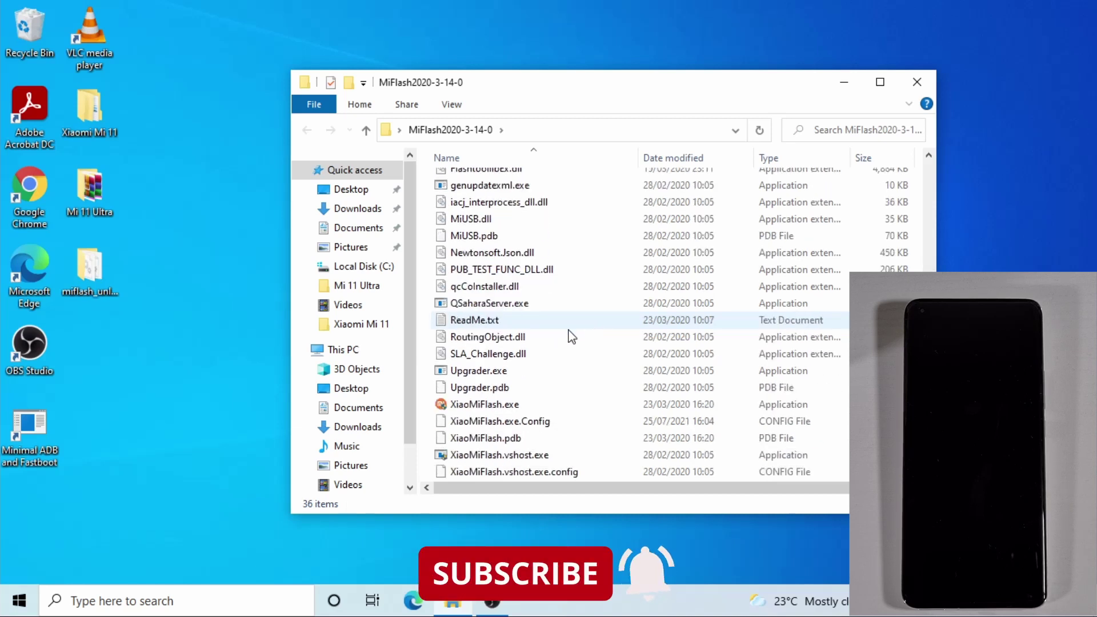
pyautogui.doubleClick(512, 406)
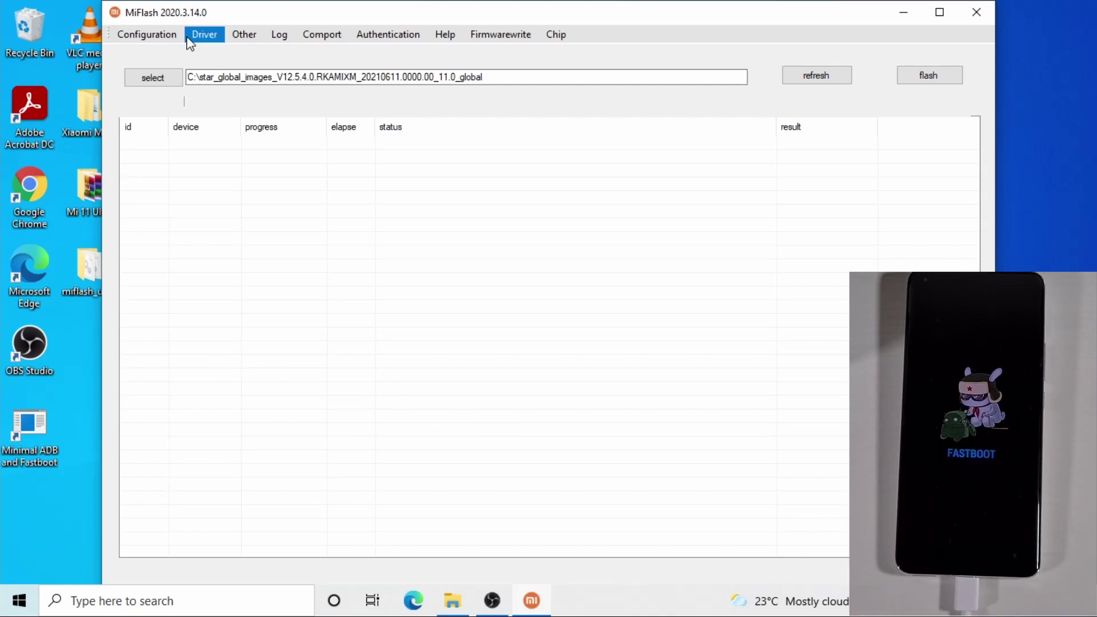
# - Set C:\star_images_V12.5.10.0.RKACNXM_20210629.0000.00_11.0_cn as MiFlash's ROM folder
pyautogui.click(175, 87)
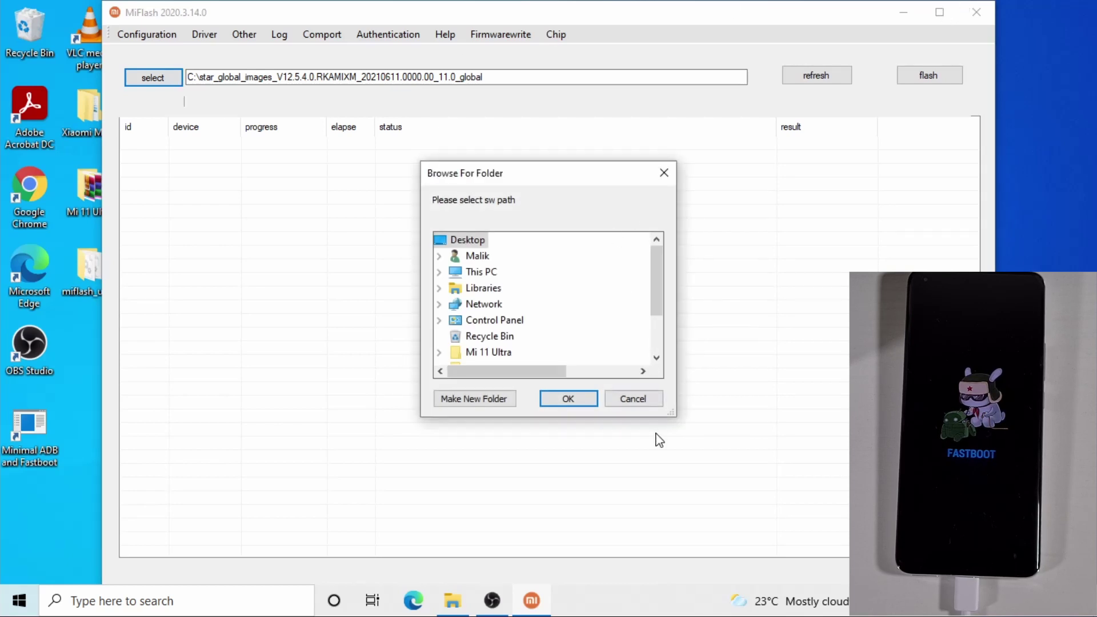
pyautogui.click(660, 356)
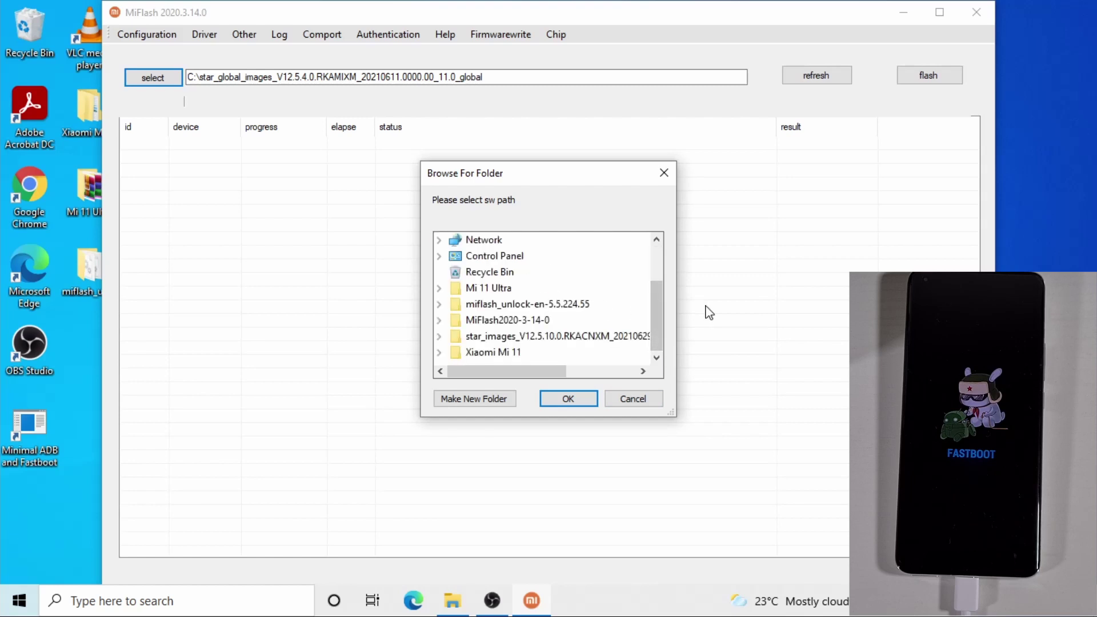
pyautogui.click(662, 267)
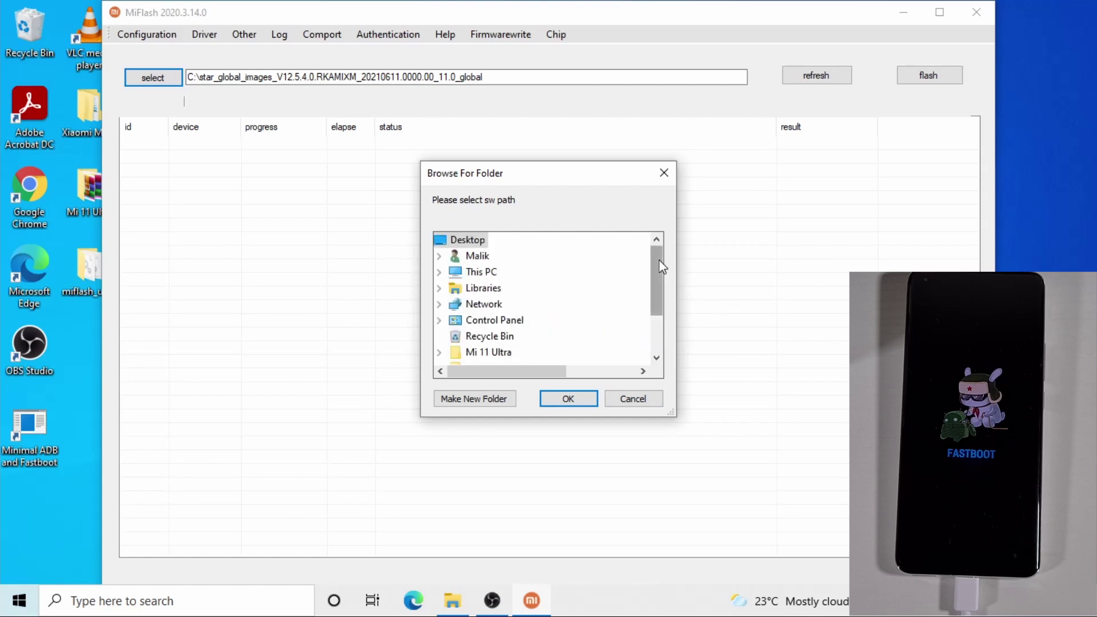
pyautogui.click(482, 268)
pyautogui.click(482, 267)
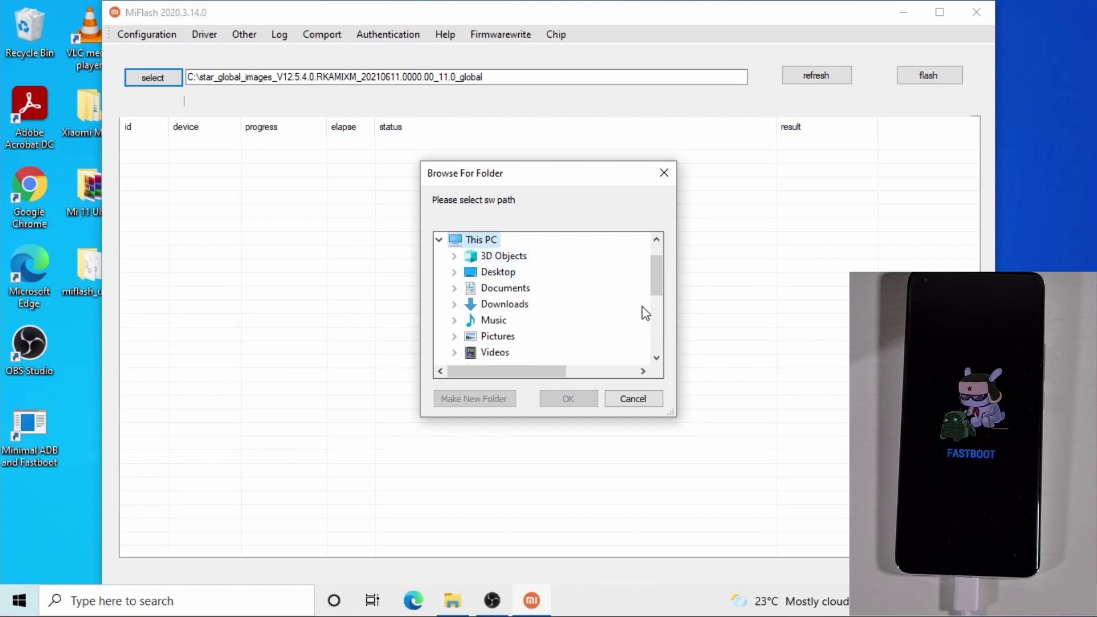
pyautogui.click(657, 358)
pyautogui.click(657, 358)
pyautogui.click(656, 358)
pyautogui.click(657, 358)
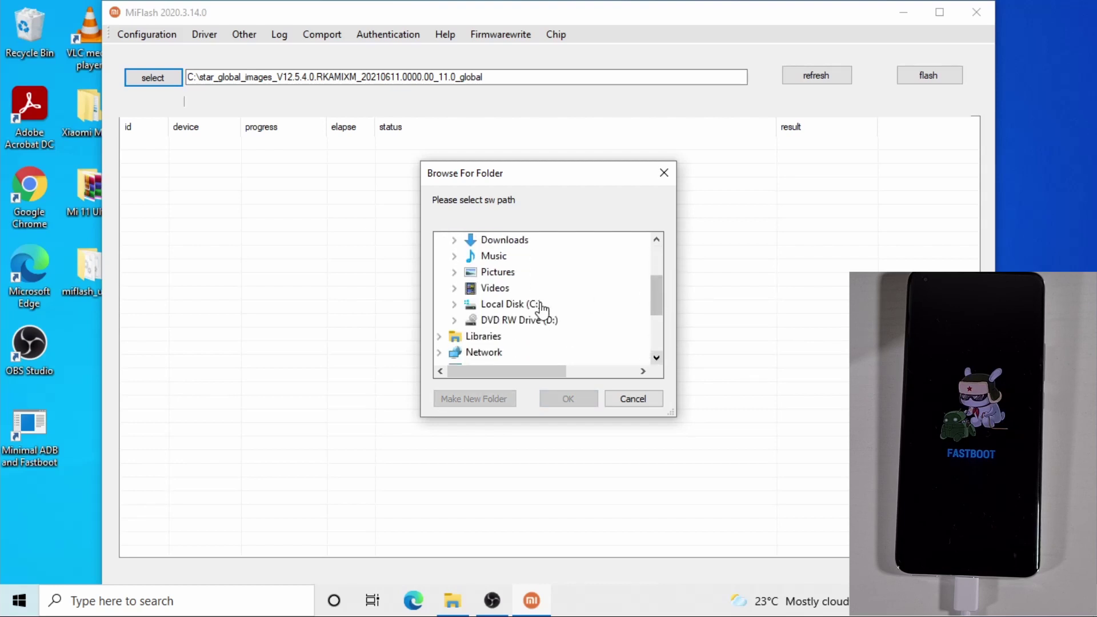
pyautogui.doubleClick(505, 307)
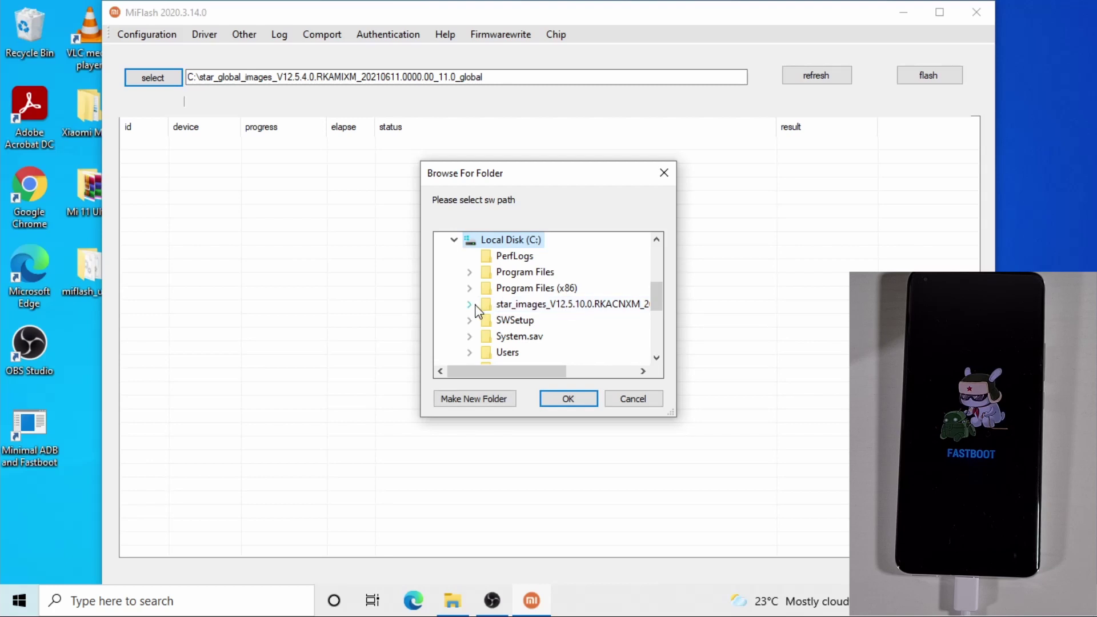
pyautogui.click(514, 309)
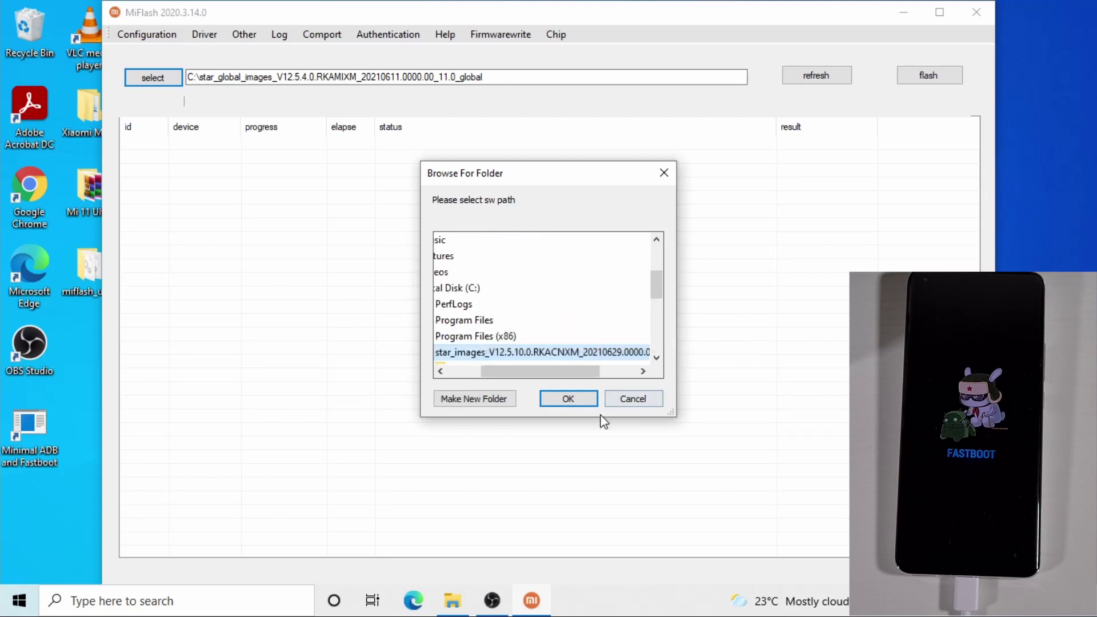
pyautogui.click(581, 402)
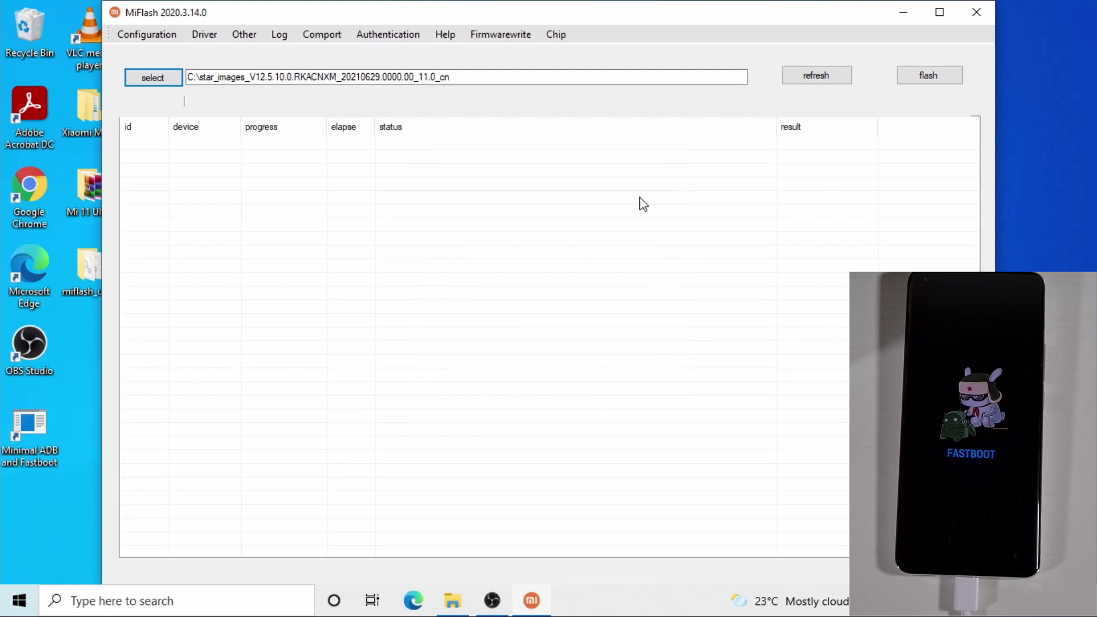
# - Refresh to list the fastboot phone as device 1, then select 'clean all and lock' mode
pyautogui.click(828, 76)
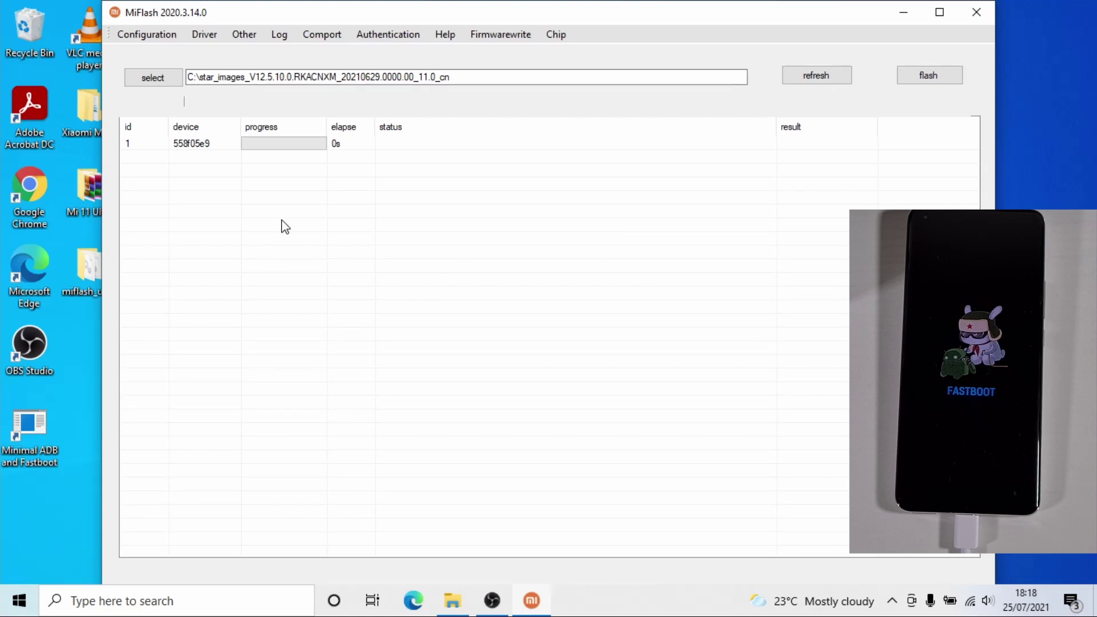
pyautogui.click(940, 12)
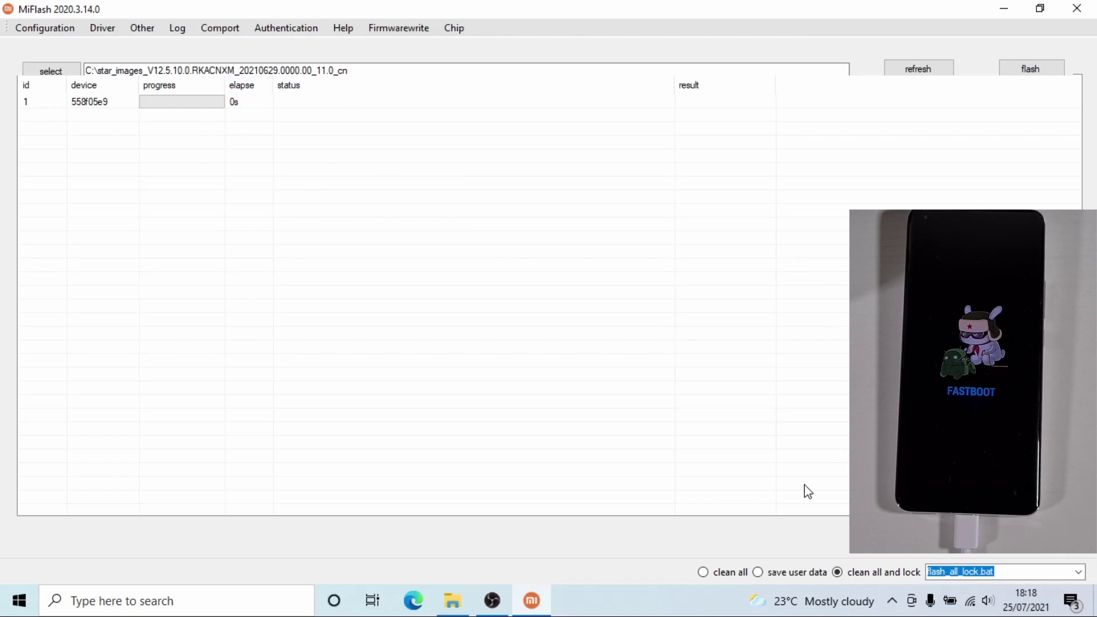
pyautogui.click(839, 574)
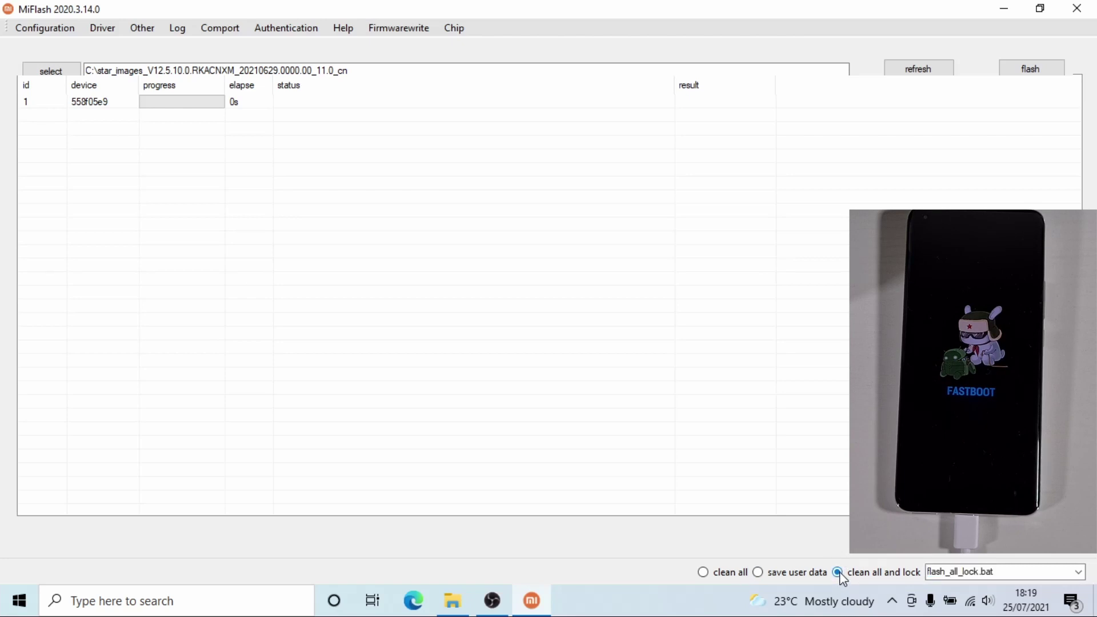